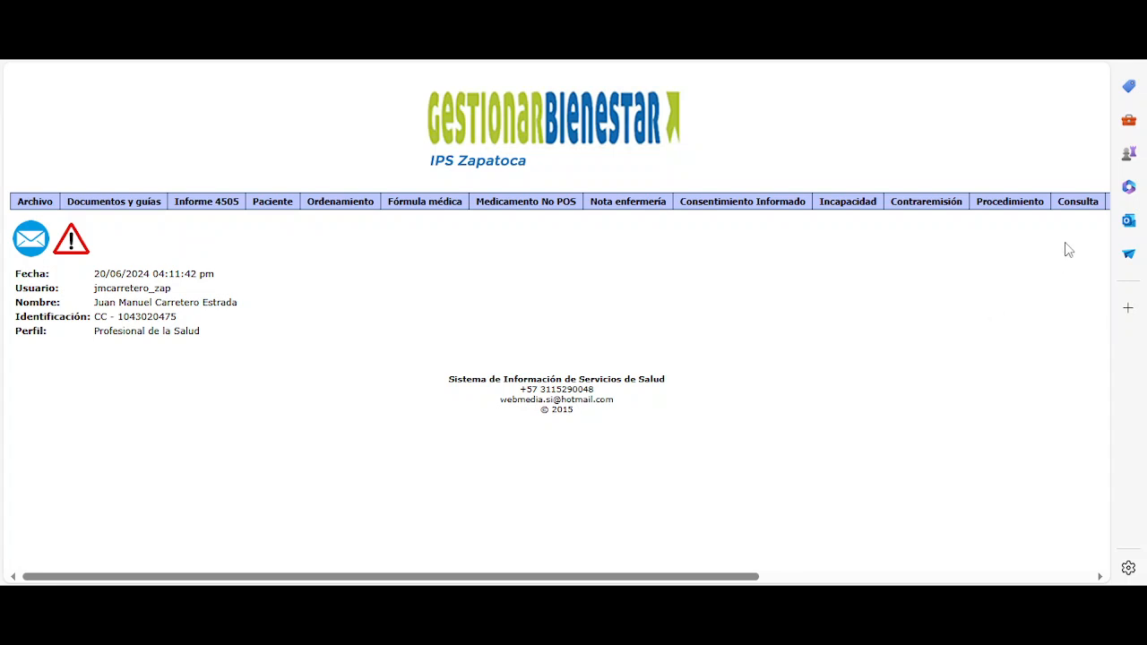
Step: Open the triage attendance list and attend the test patient's consultation with fulfilment time 16:00:45
click(1082, 203)
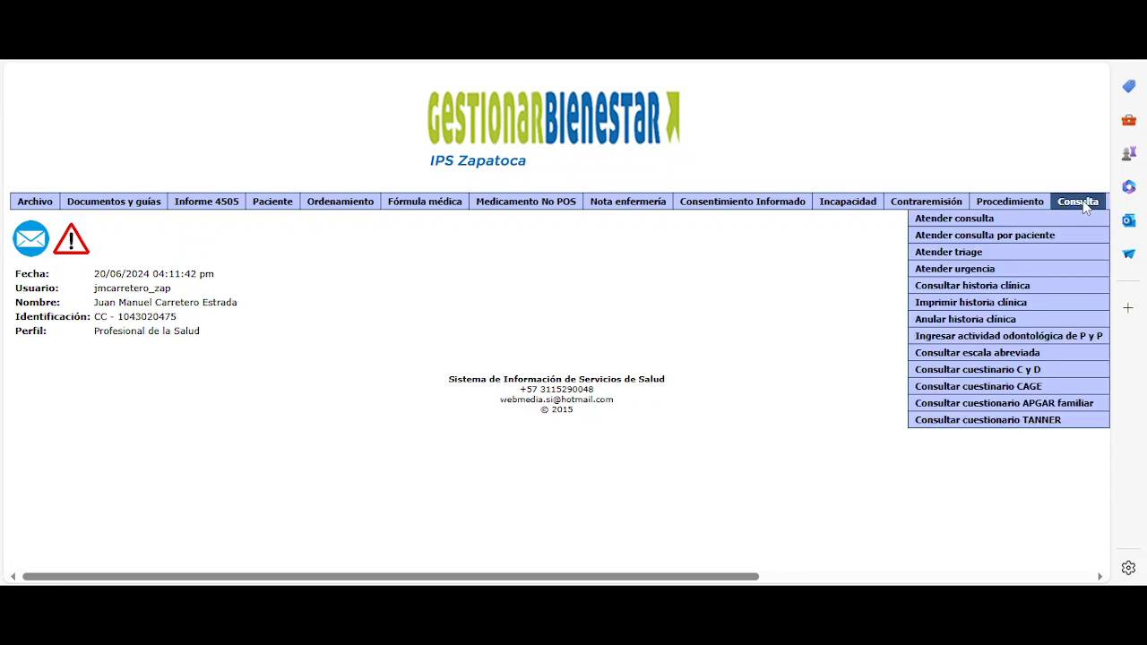
click(976, 256)
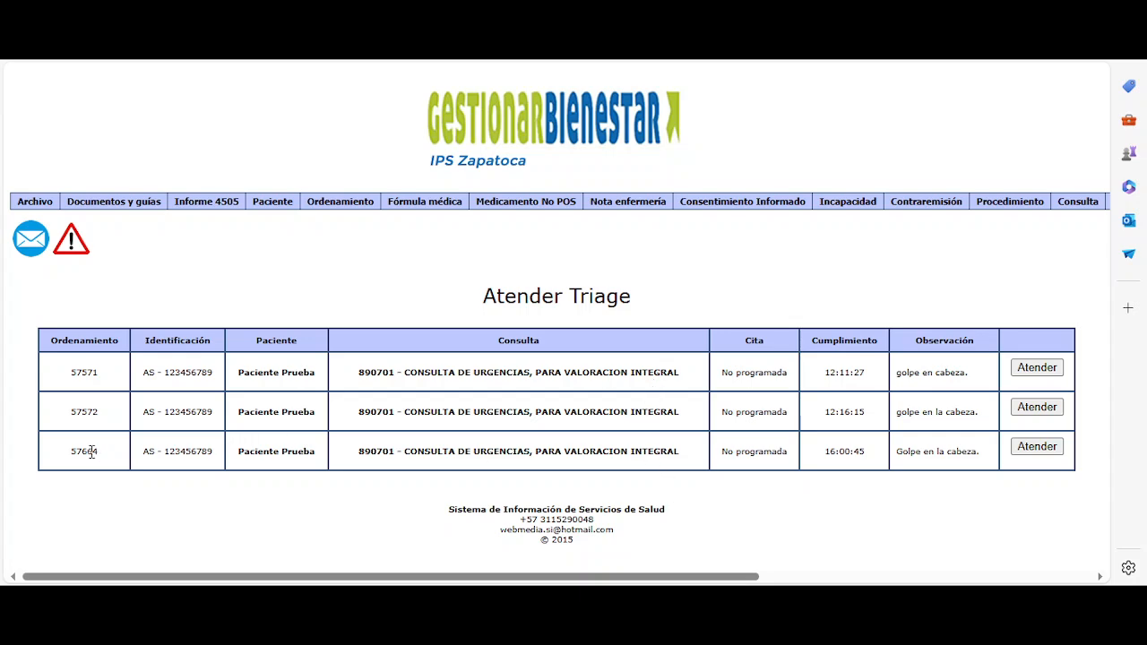
drag(74, 451, 770, 450)
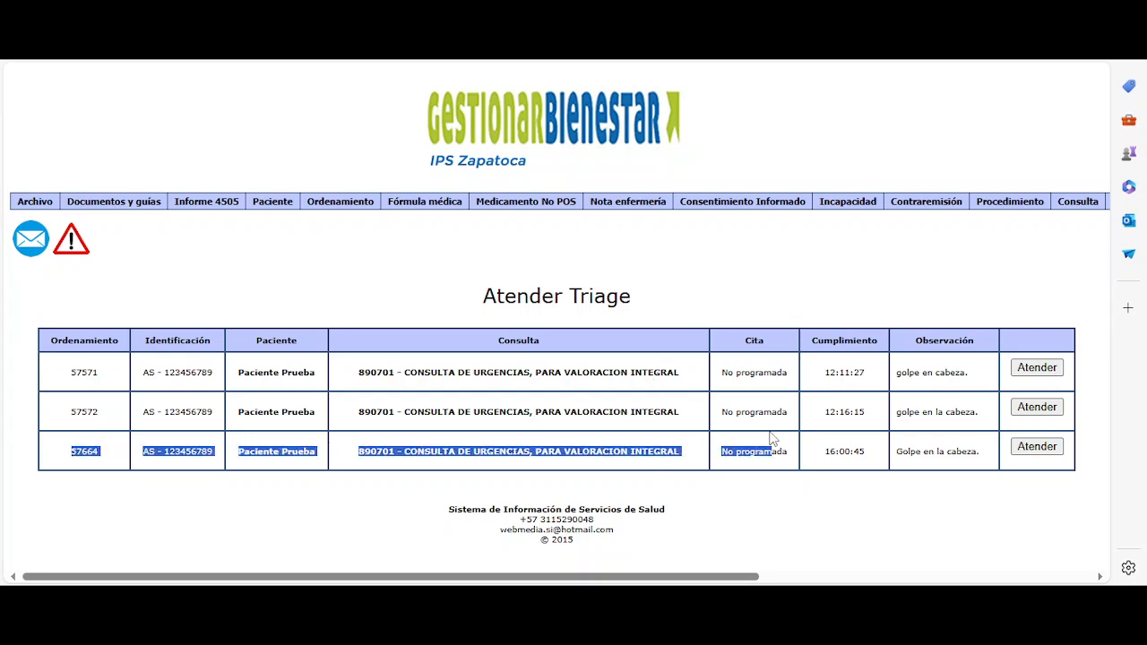
click(1037, 448)
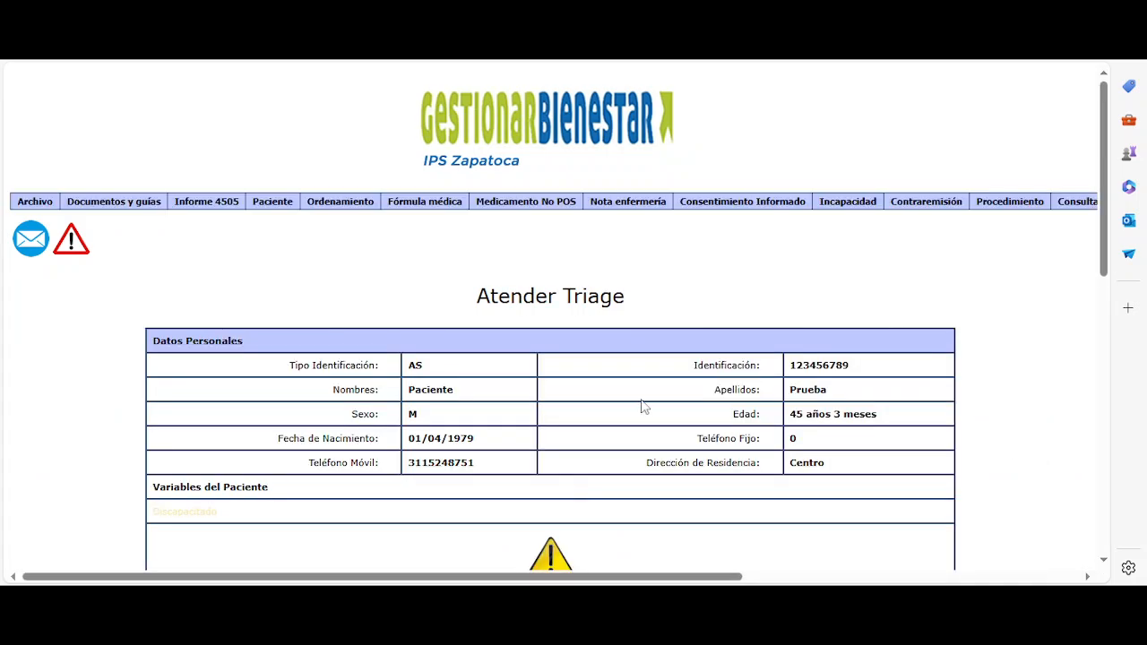
Step: Set Historia clínica to Triage and Finalidad de la consulta to No aplica in the clinical history data
scroll(640, 404, down, 2)
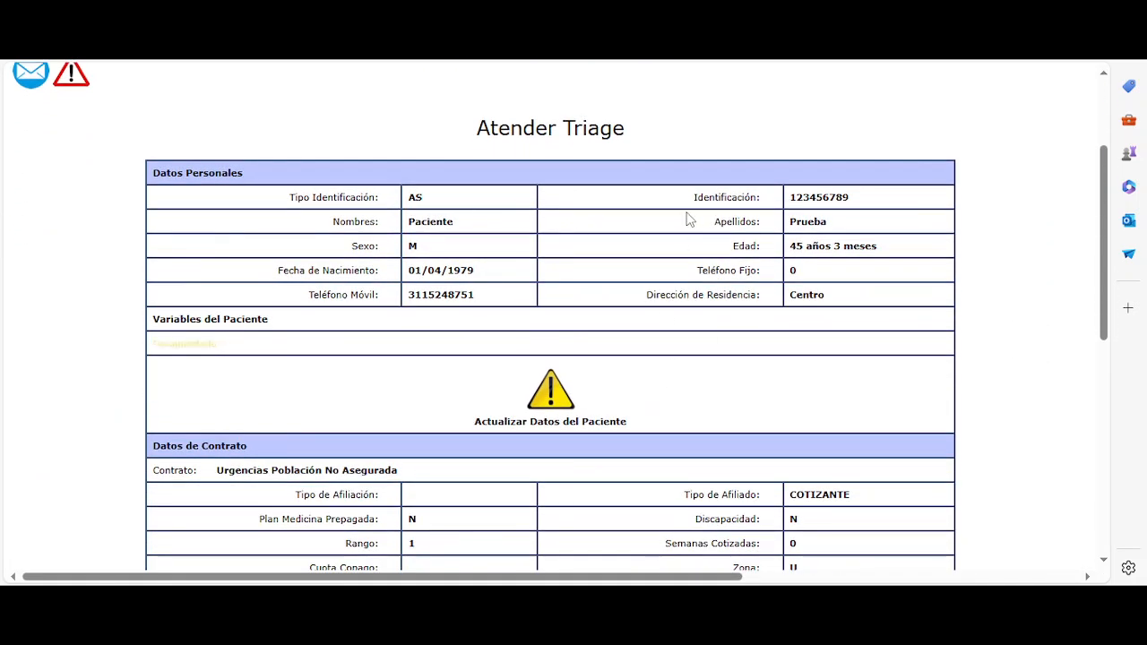
scroll(672, 245, down, 2)
scroll(672, 245, down, 1)
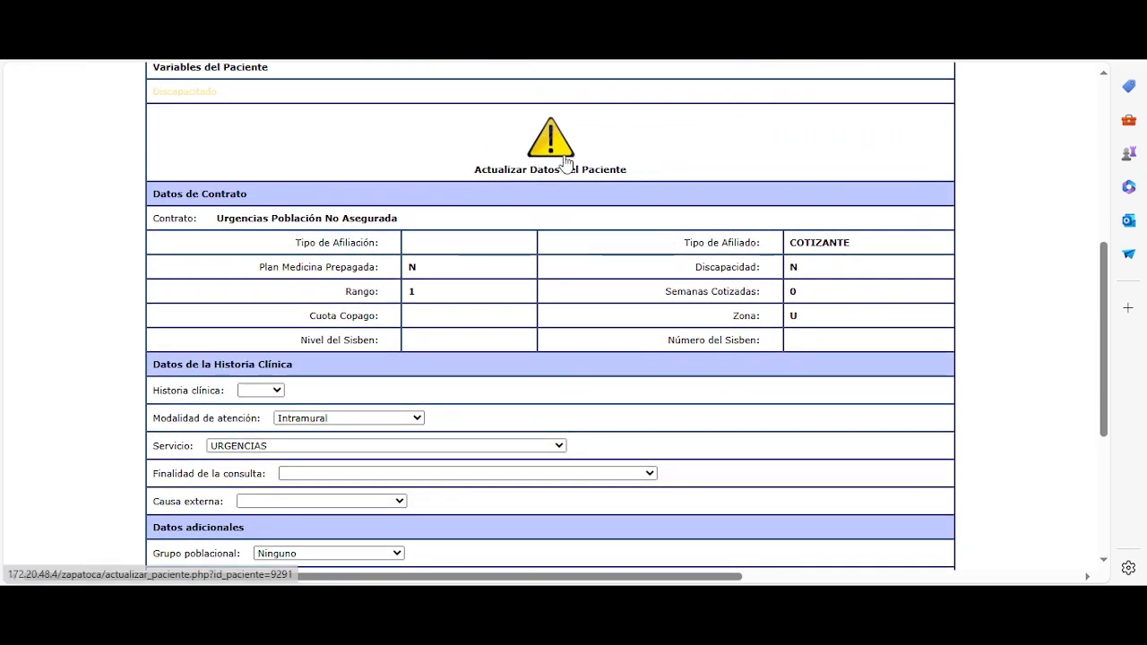
scroll(533, 264, down, 2)
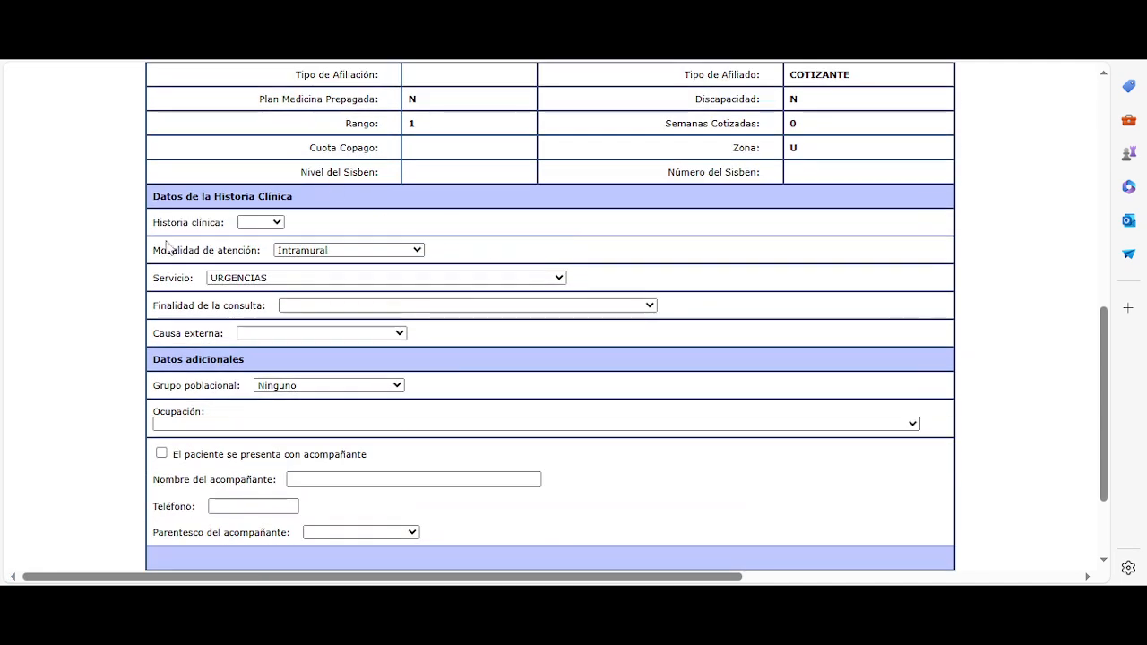
click(277, 223)
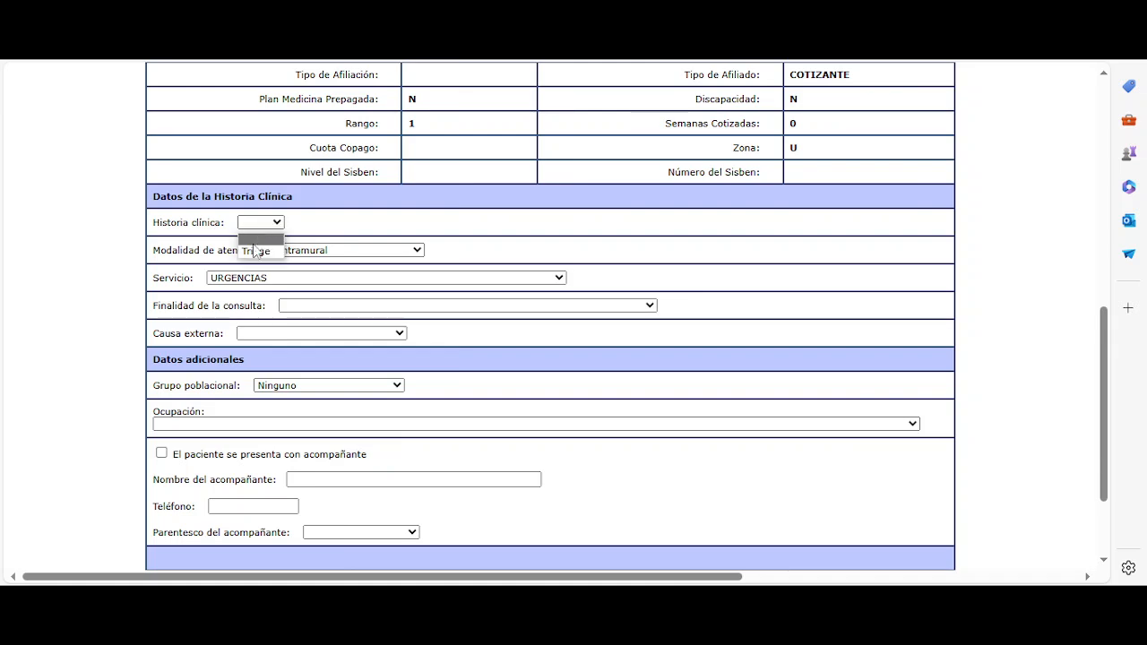
click(254, 251)
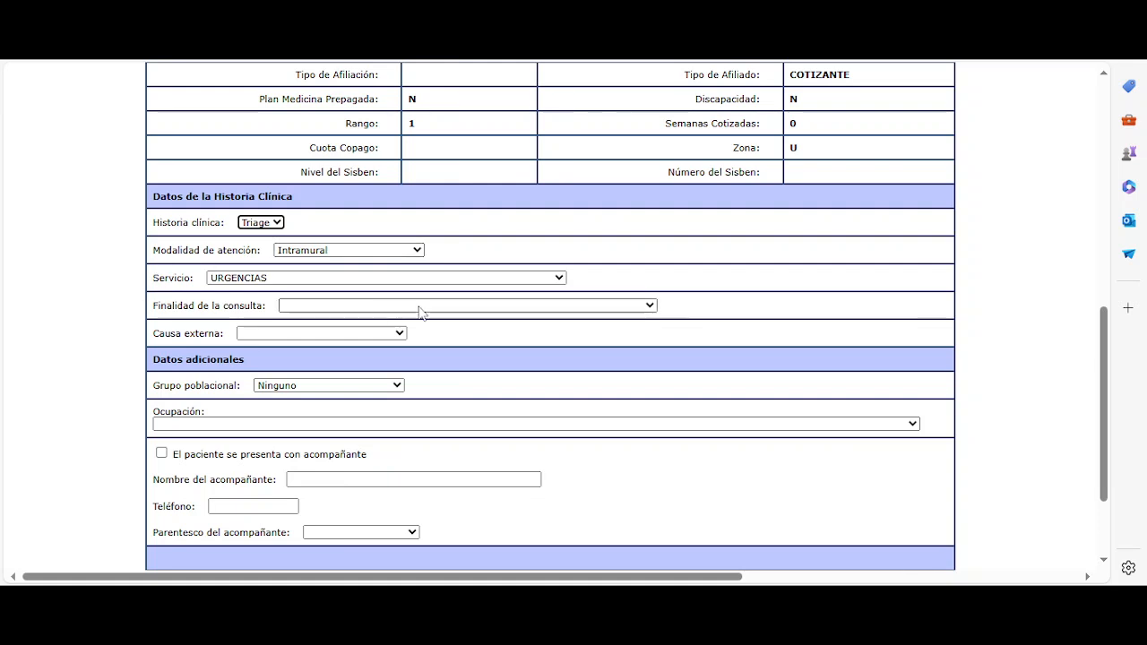
click(650, 306)
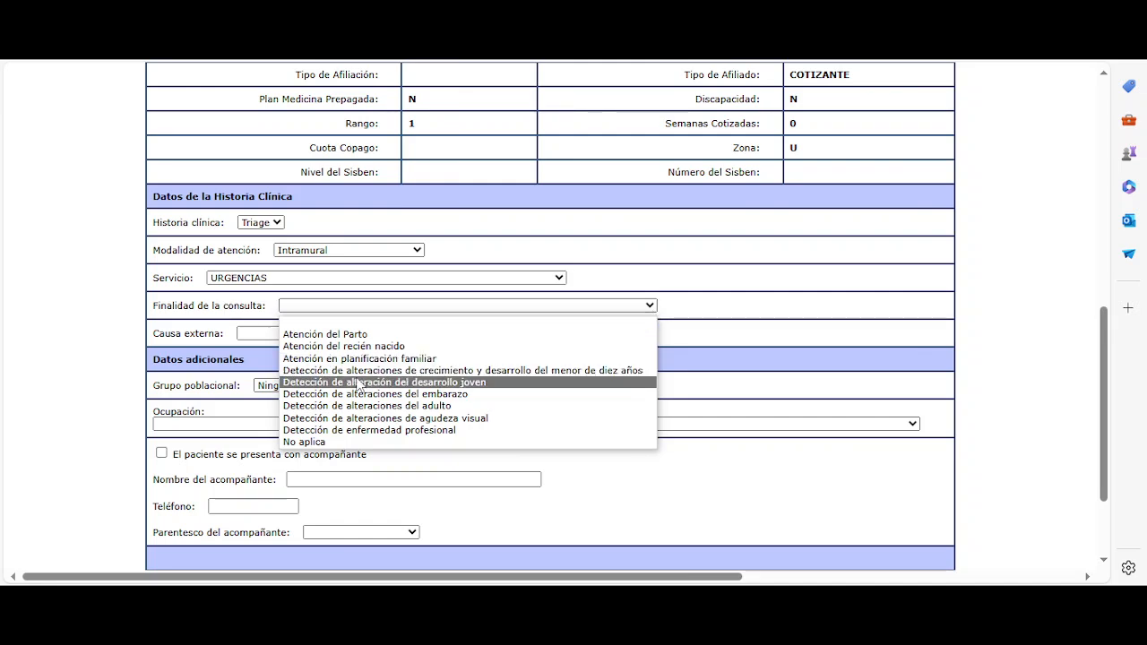
click(349, 442)
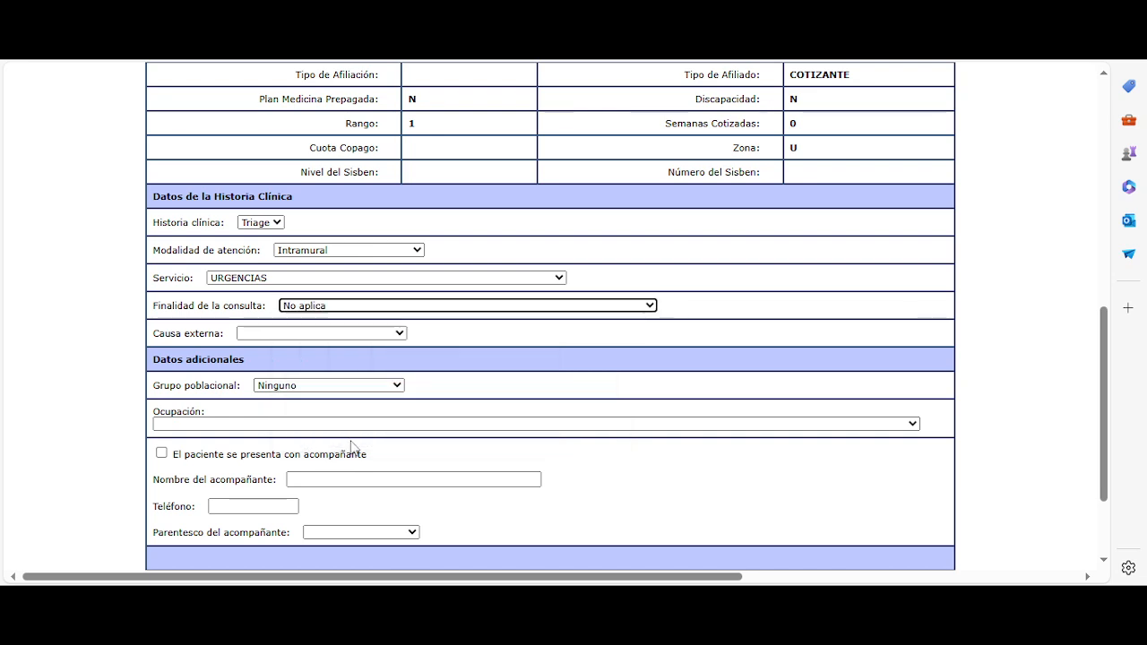
Step: Set Causa externa to Enfermedad general
click(400, 334)
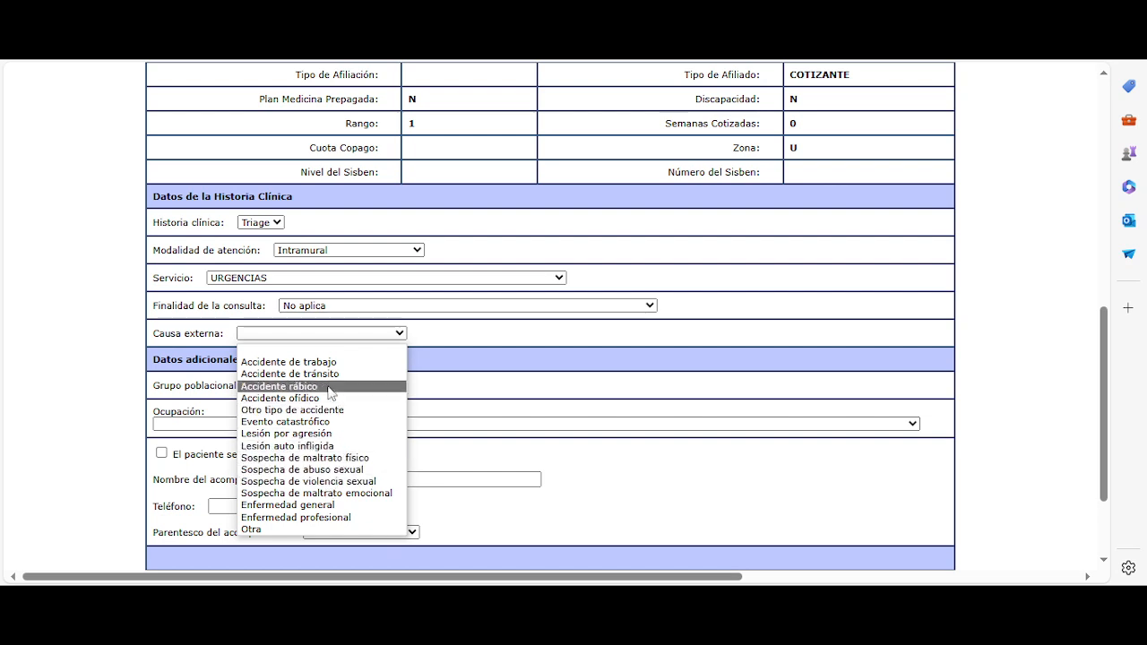
click(281, 506)
click(398, 337)
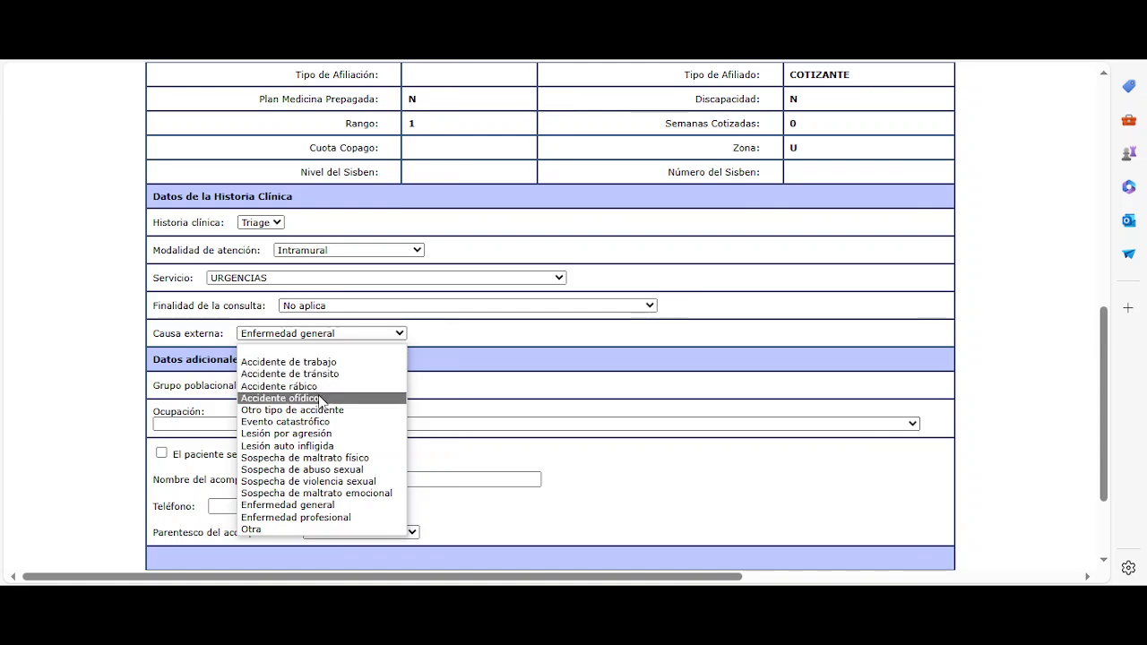
click(321, 505)
Step: Set the patient's Ocupación to Pescadores in the additional data
scroll(480, 341, down, 2)
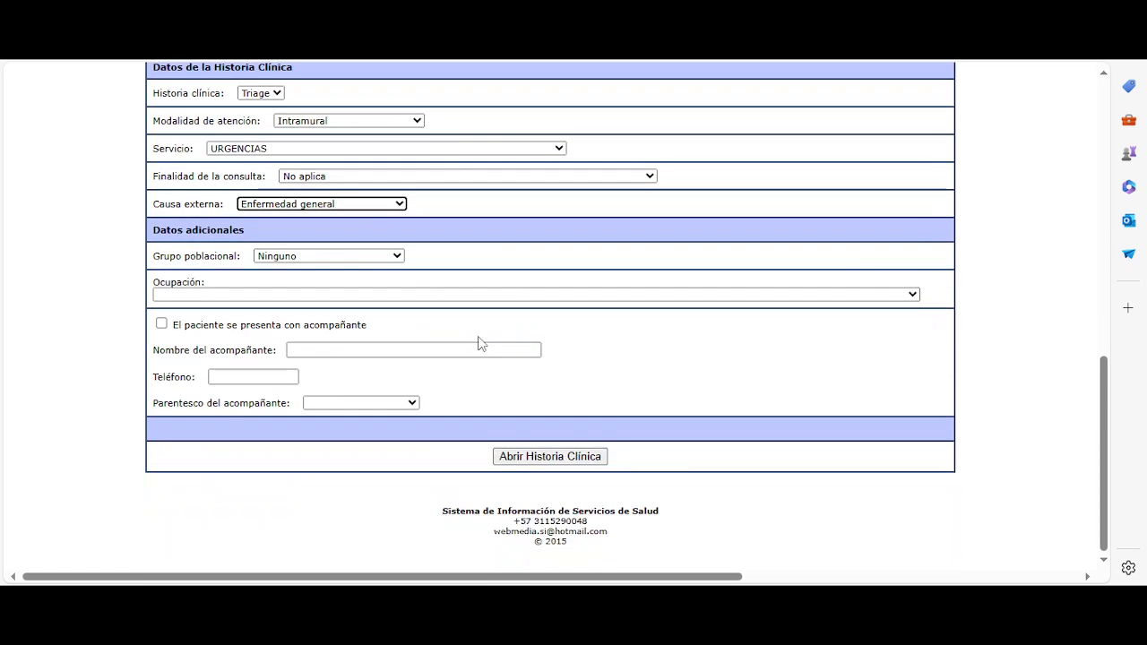
click(567, 297)
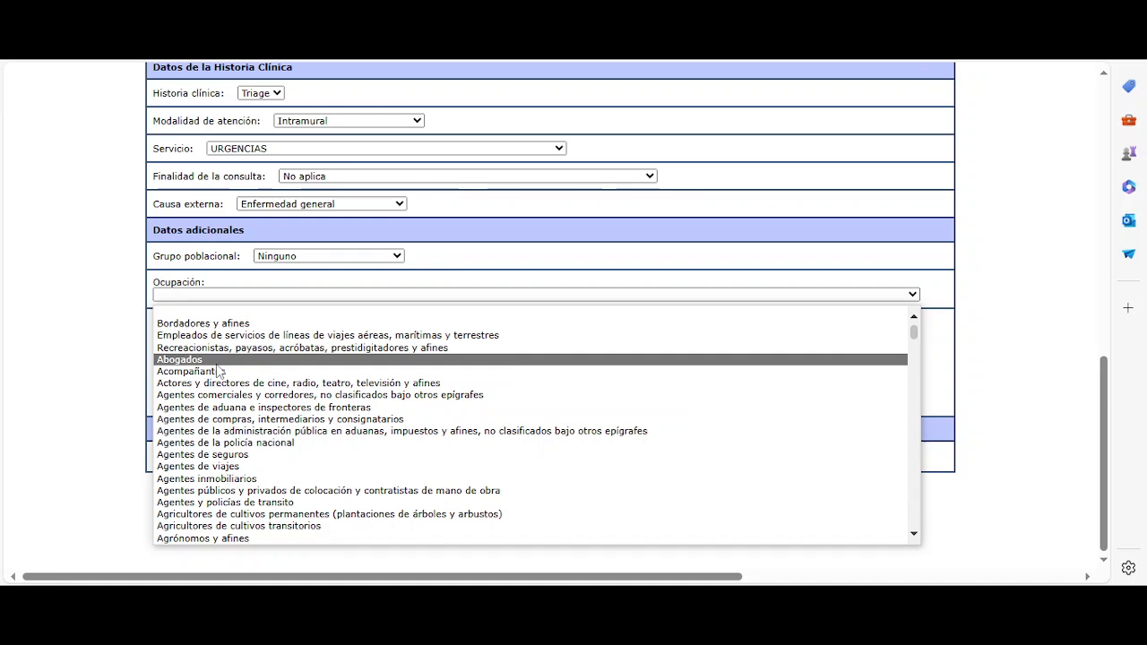
scroll(269, 394, down, 4)
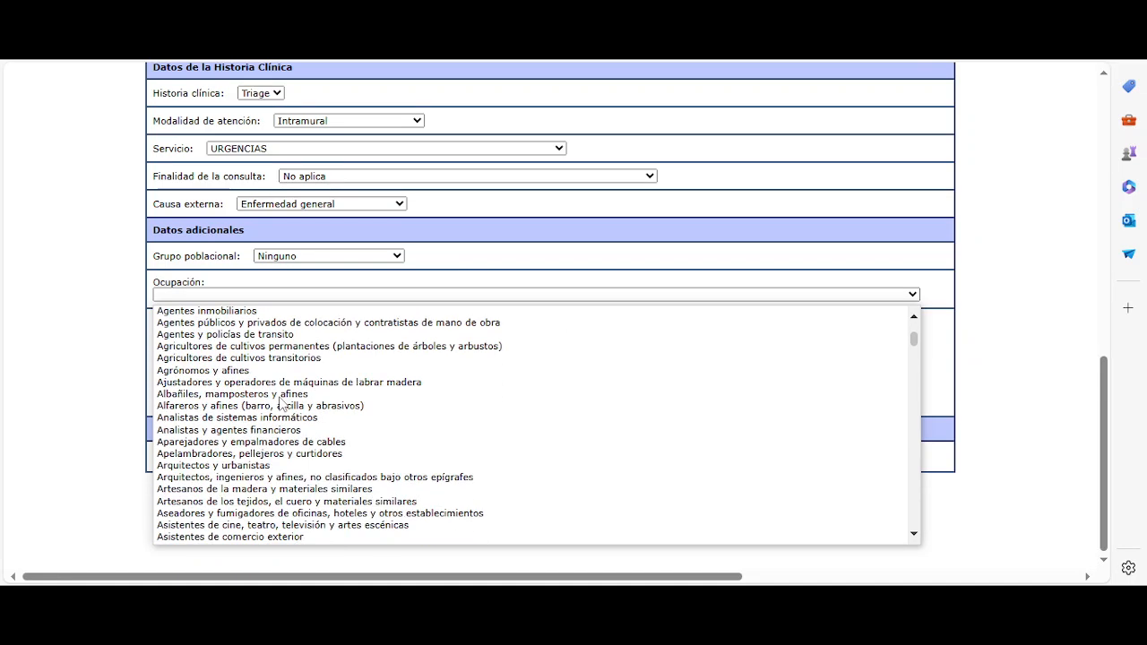
text(pro)
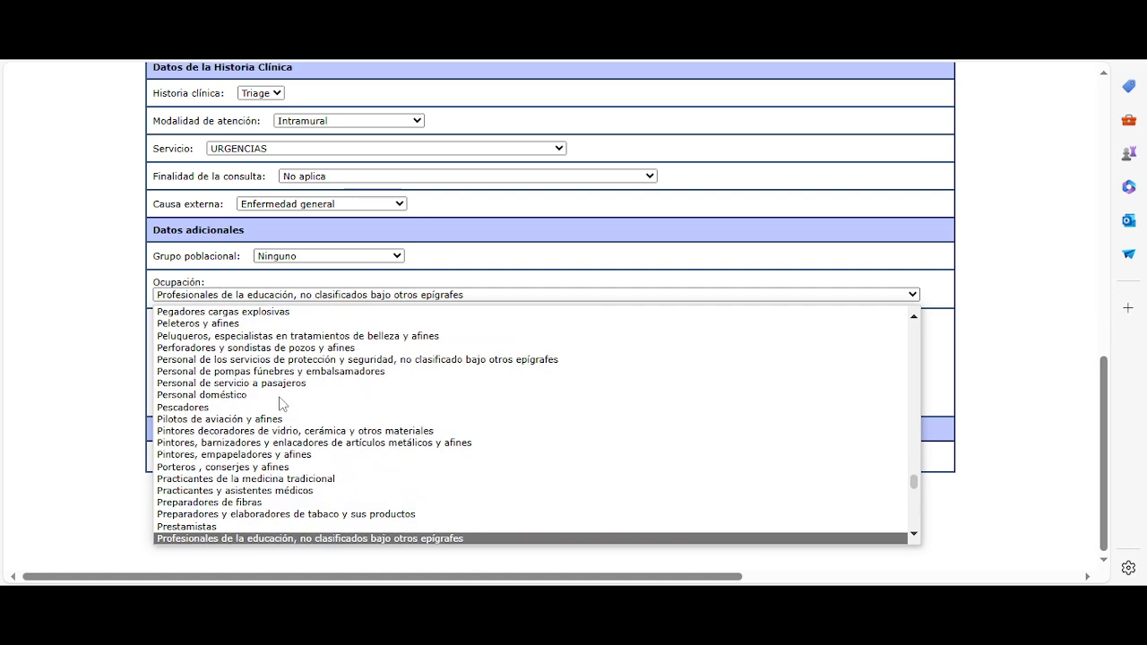
click(186, 412)
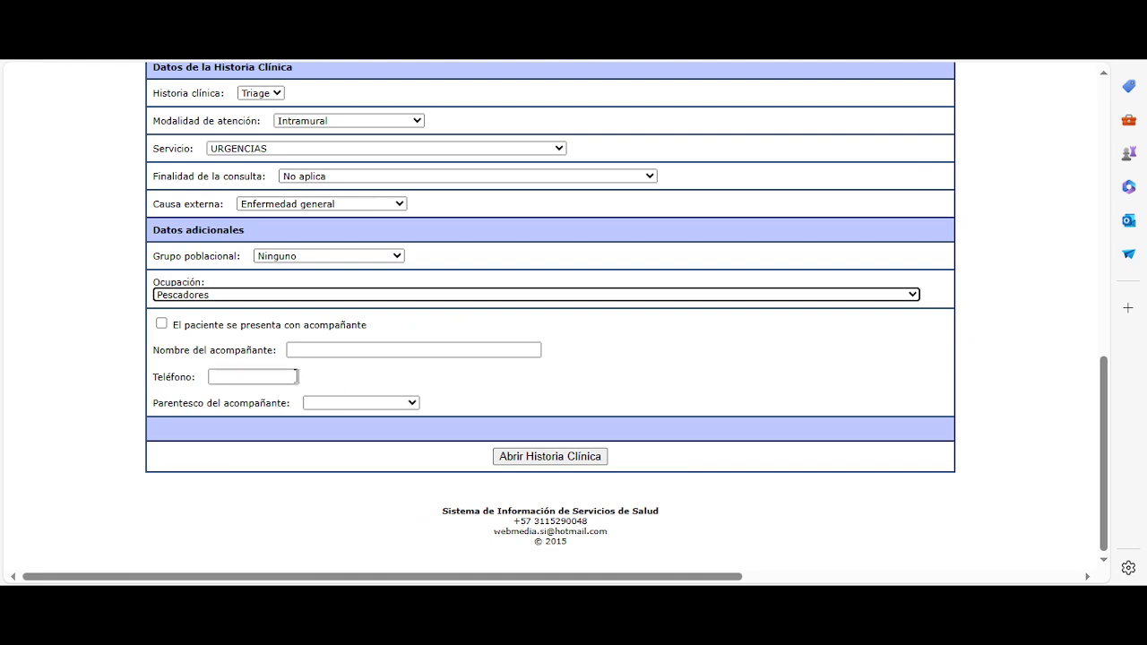
click(677, 353)
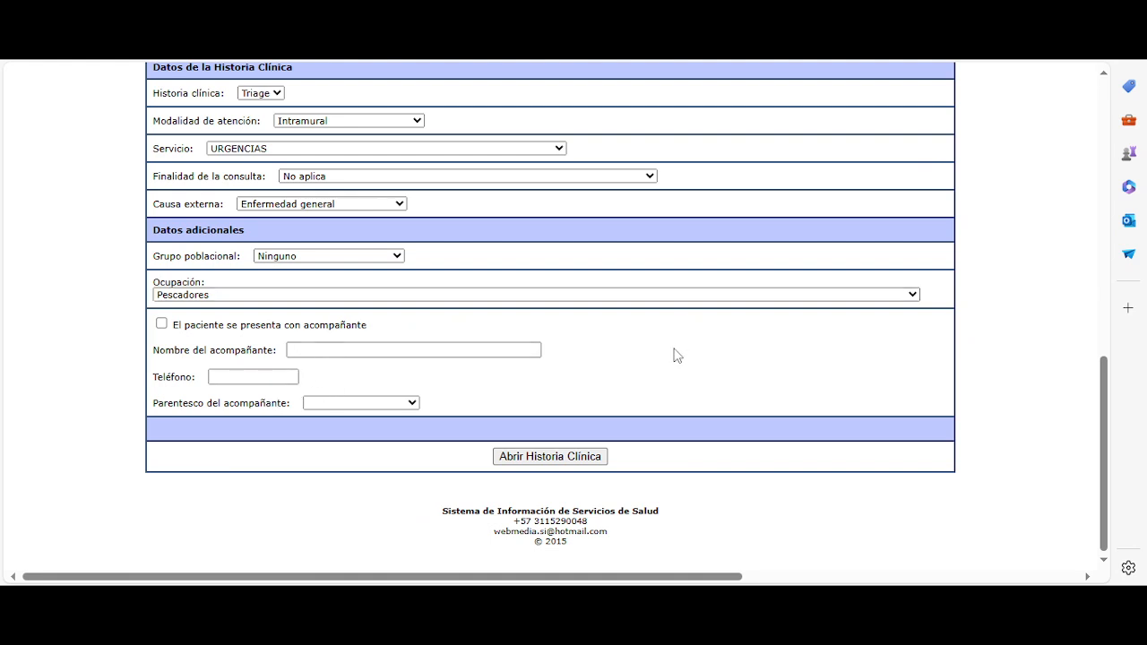
click(163, 325)
click(416, 350)
click(269, 376)
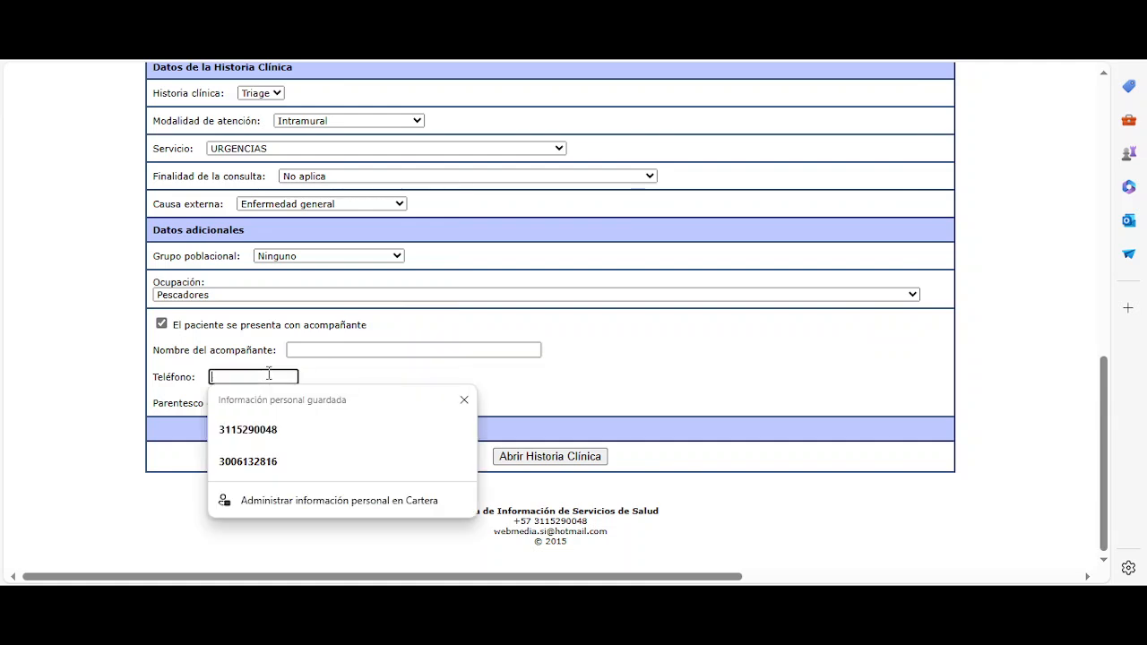
click(386, 403)
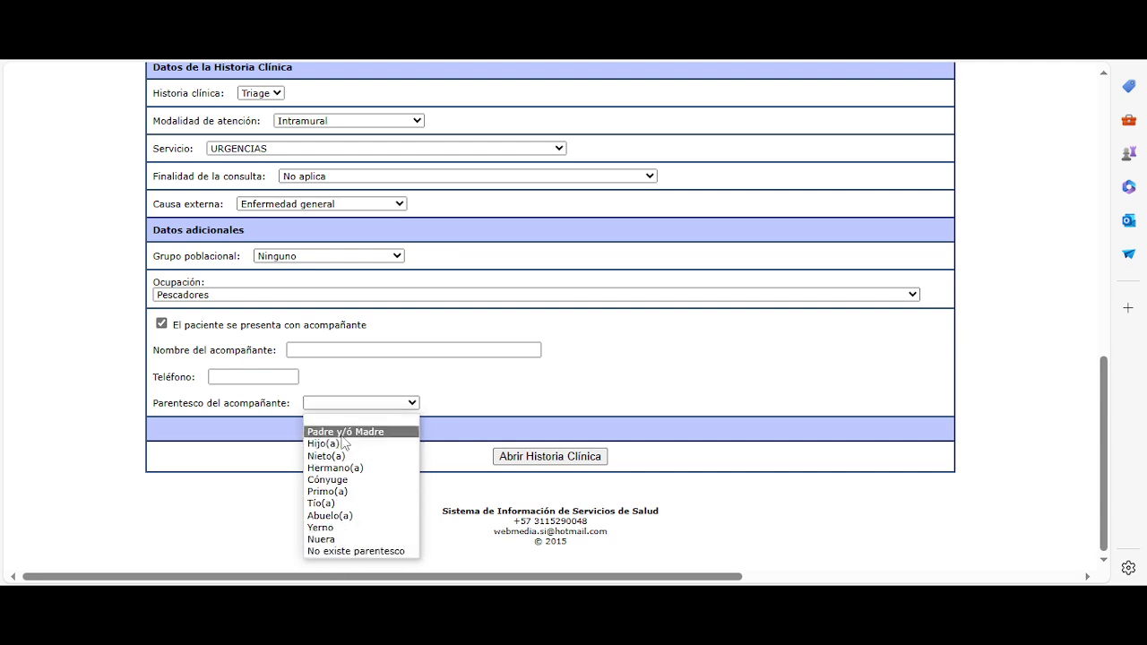
click(504, 394)
click(161, 325)
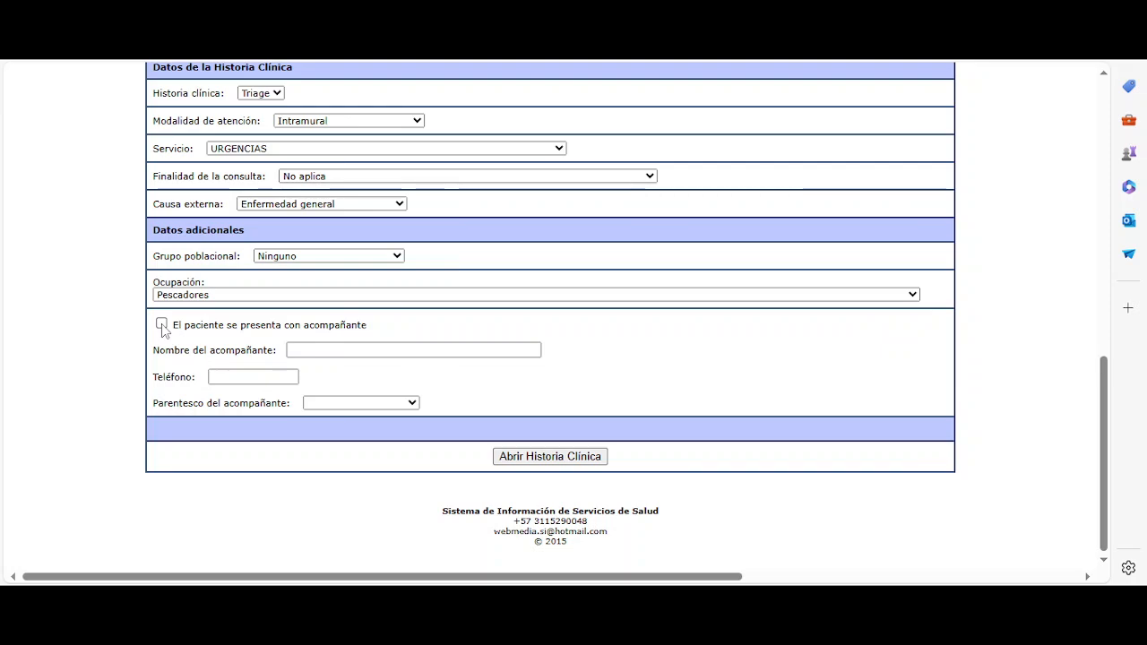
Step: Open the clinical history with the entered data and start filling in its triage questionnaire
click(563, 457)
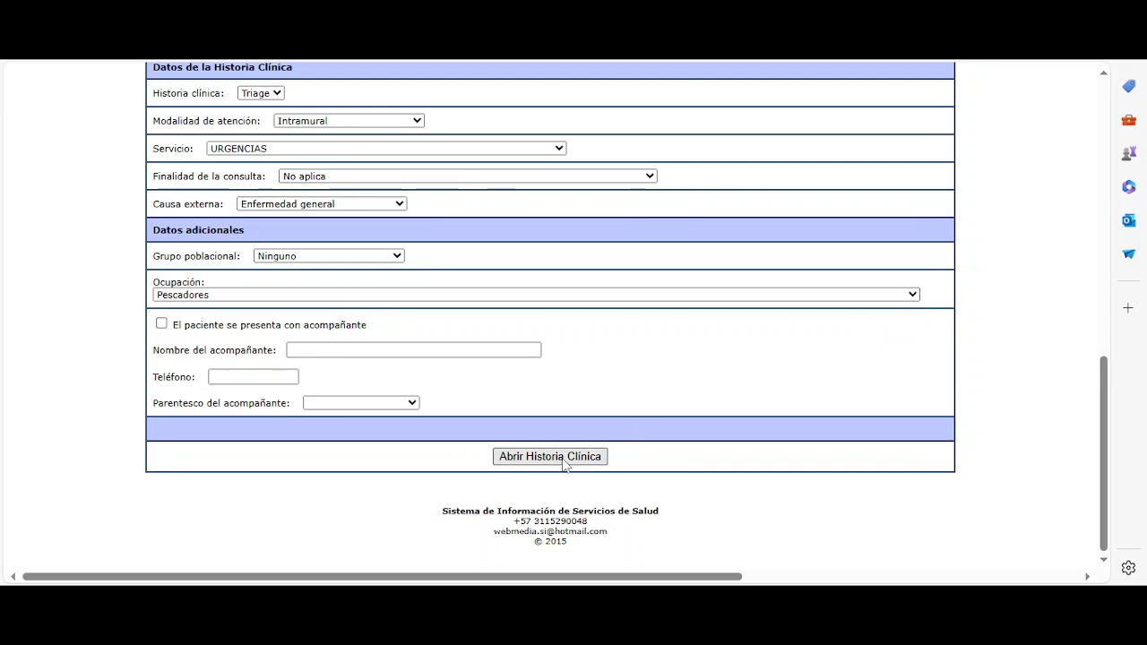
scroll(670, 418, down, 10)
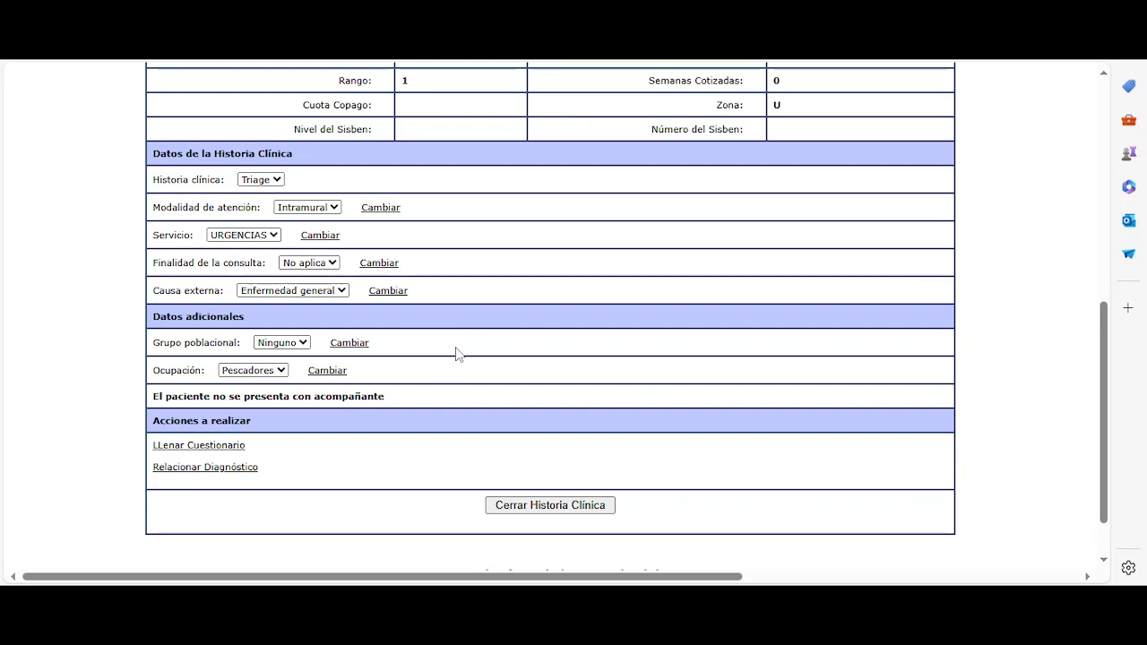
scroll(457, 353, down, 1)
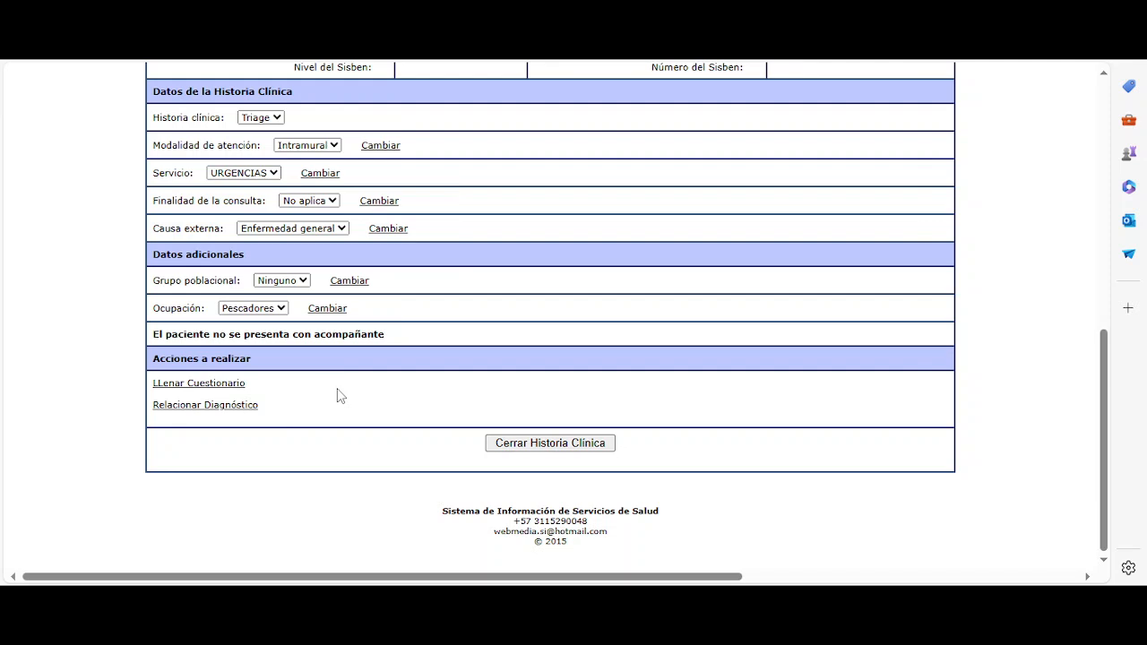
click(200, 386)
Step: Set Entidad Aseguradora to SOAT - SOAT in the triage questionnaire
scroll(804, 225, down, 1)
scroll(805, 226, up, 1)
scroll(813, 227, down, 1)
scroll(815, 227, down, 3)
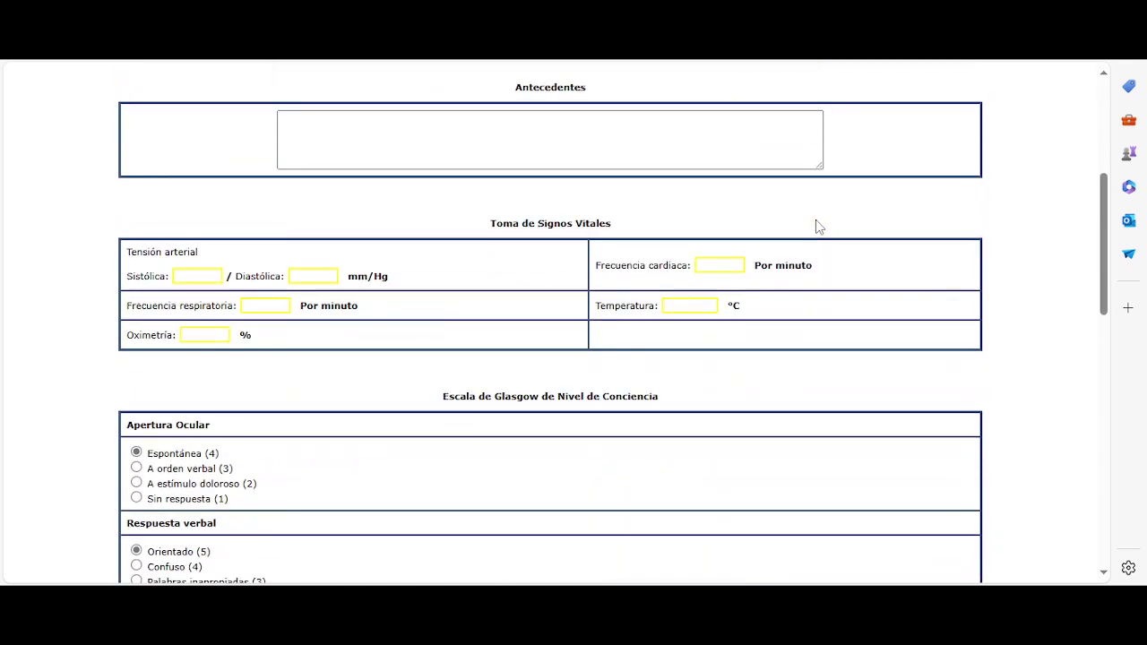
scroll(815, 226, up, 4)
click(745, 257)
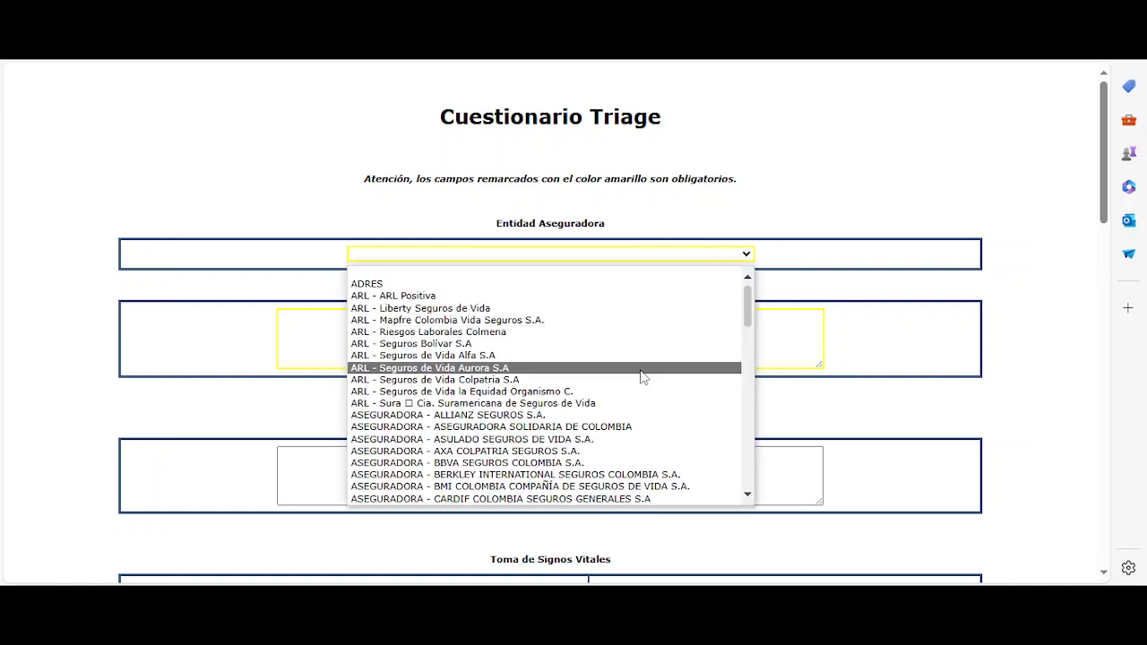
scroll(633, 397, down, 15)
scroll(632, 397, up, 15)
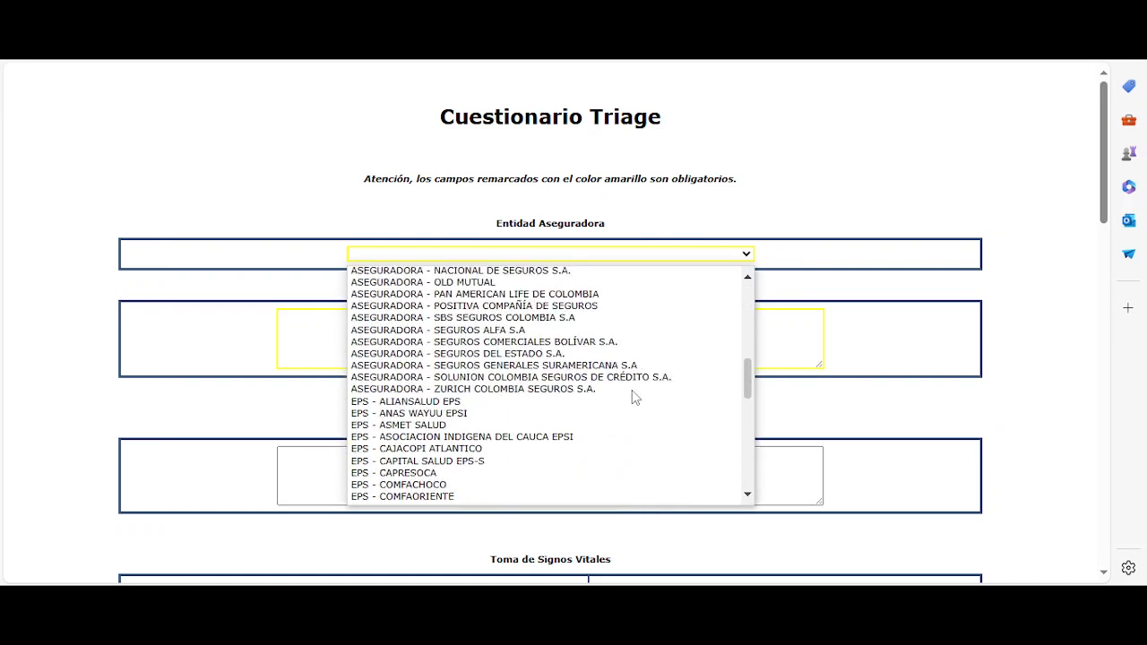
scroll(633, 397, down, 15)
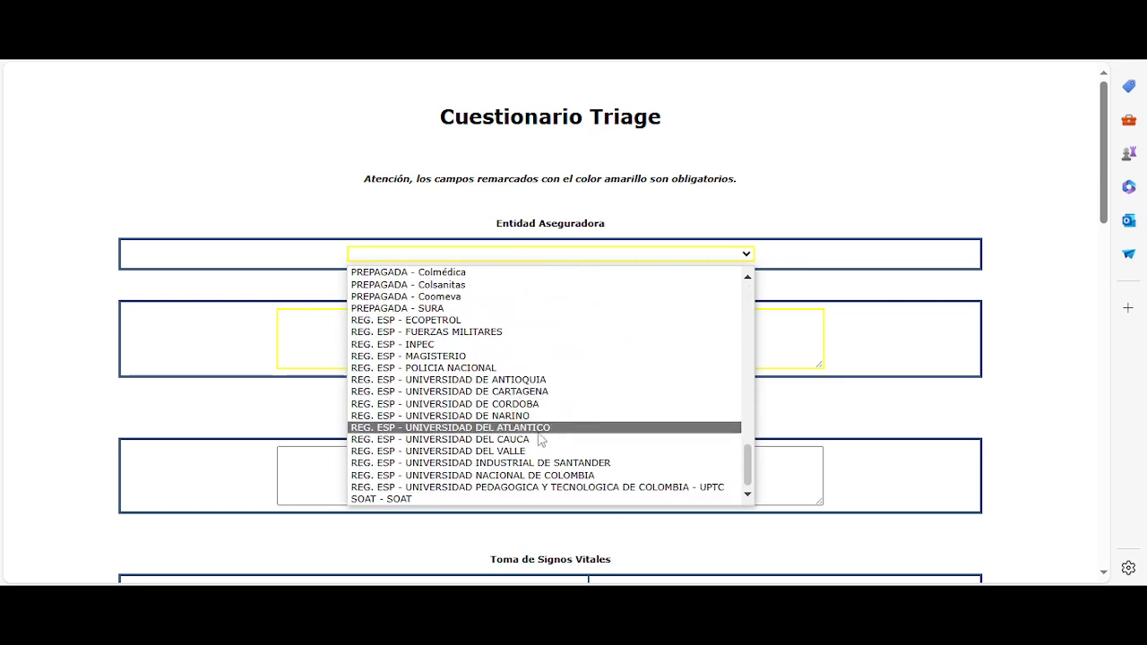
click(421, 500)
Step: Enter "esto es una prueba." as the Motivo de Consulta and leave Antecedentes empty
click(489, 345)
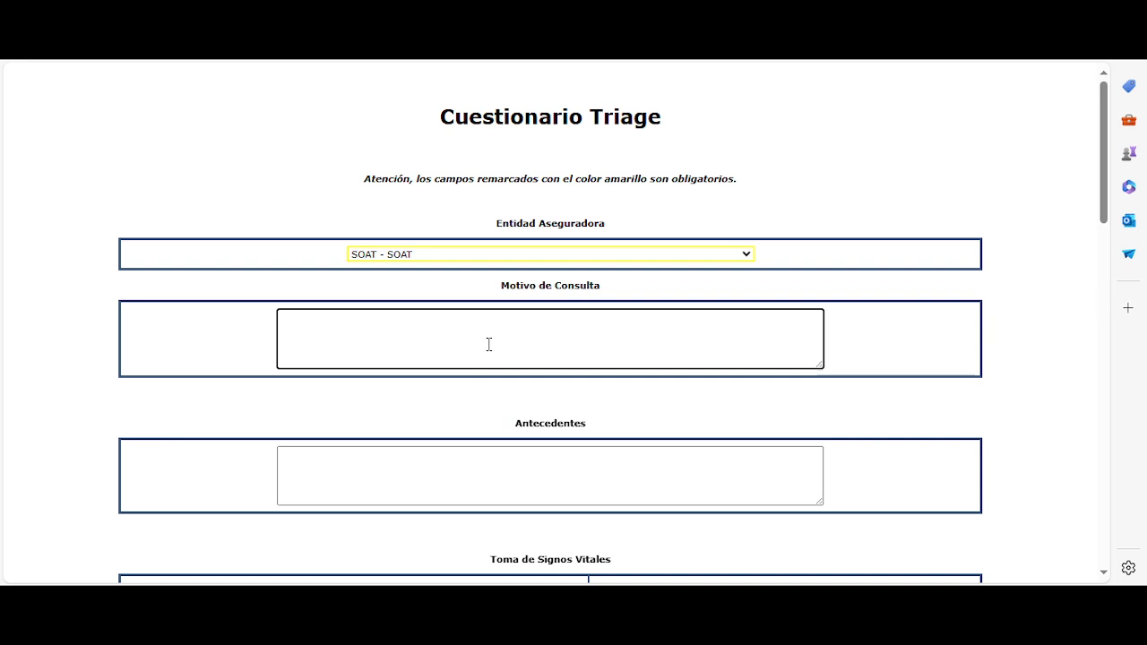
text(esto es una prueba)
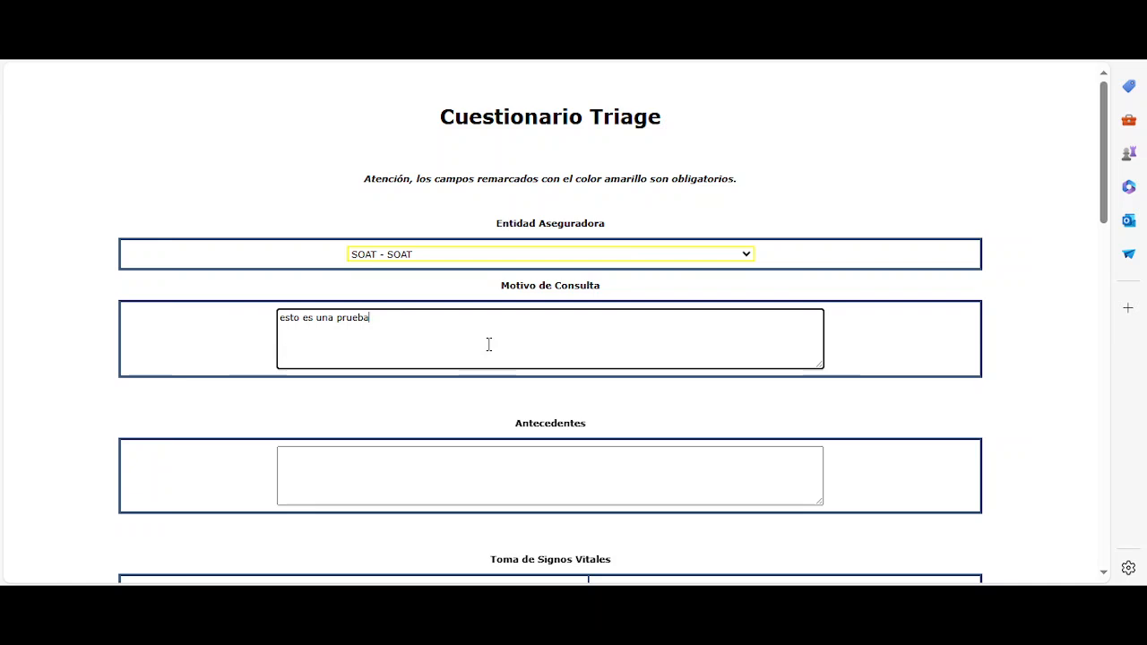
scroll(489, 344, down, 2)
click(606, 315)
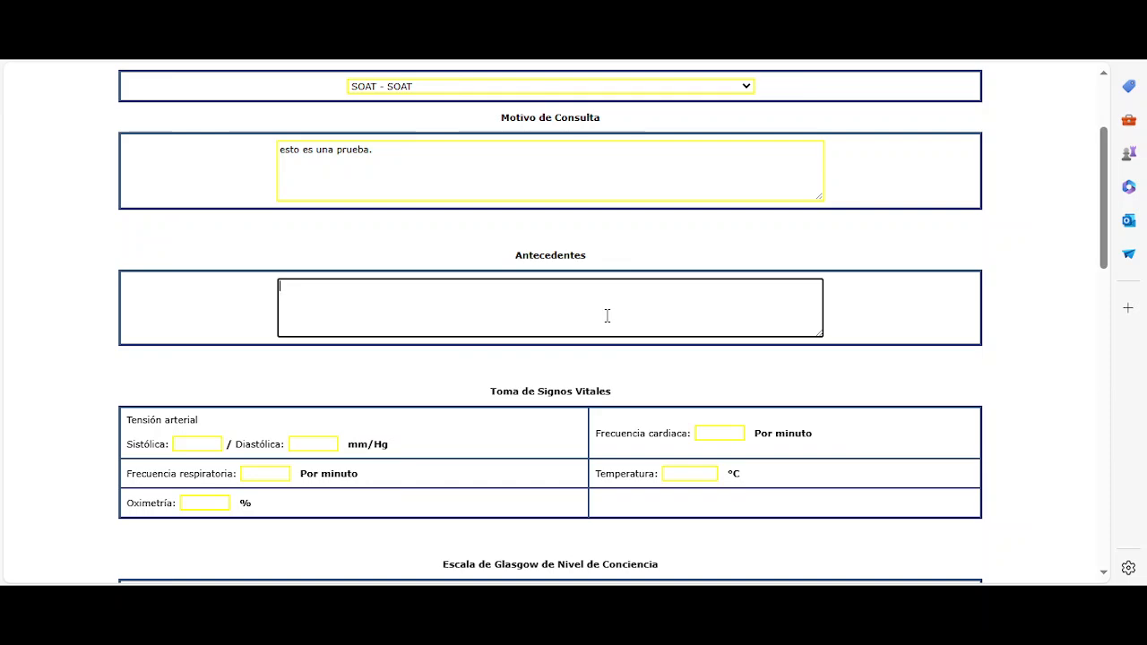
Step: Record the blood pressure in the vital signs as 120 systolic and 80 diastolic
scroll(607, 315, down, 3)
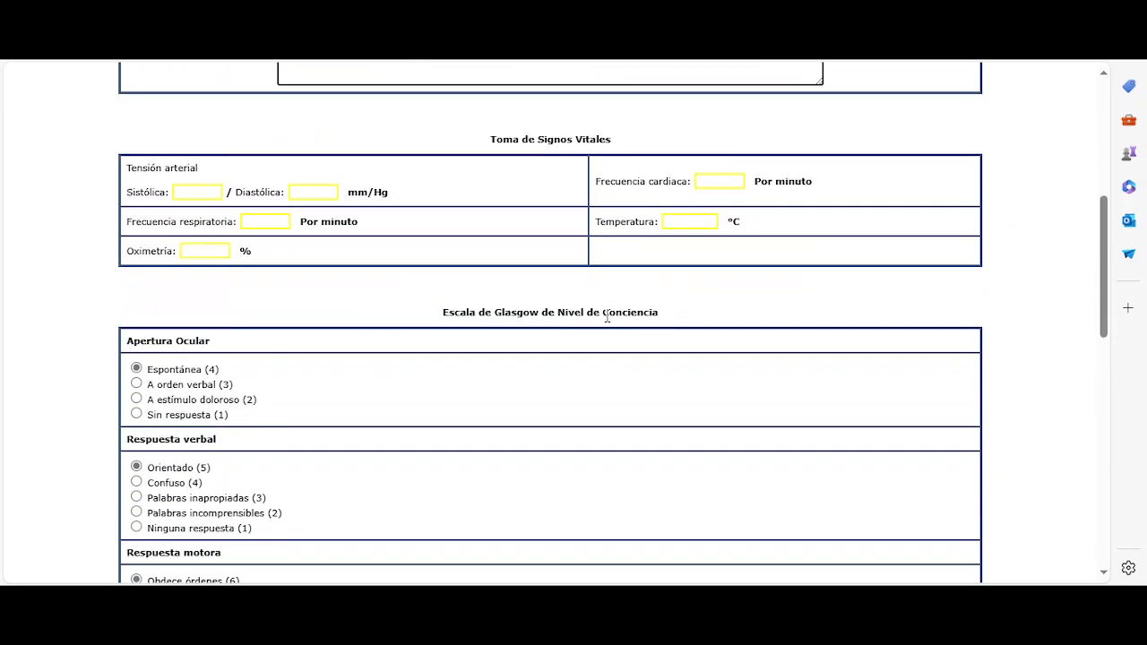
click(194, 192)
text(120)
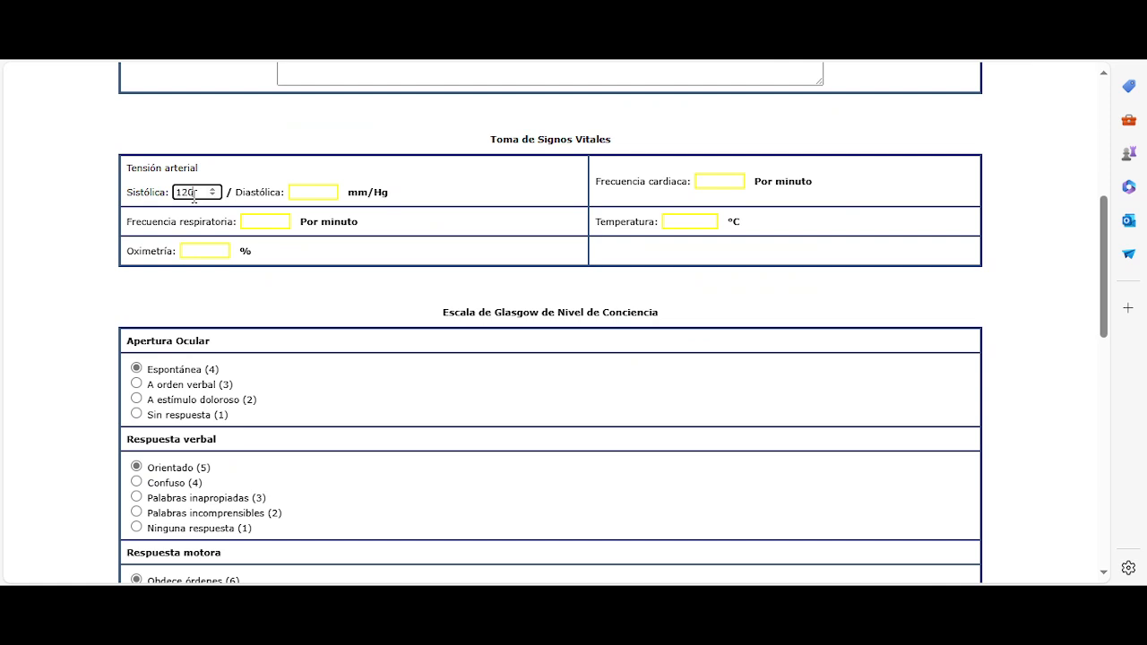
key(Tab)
text(80)
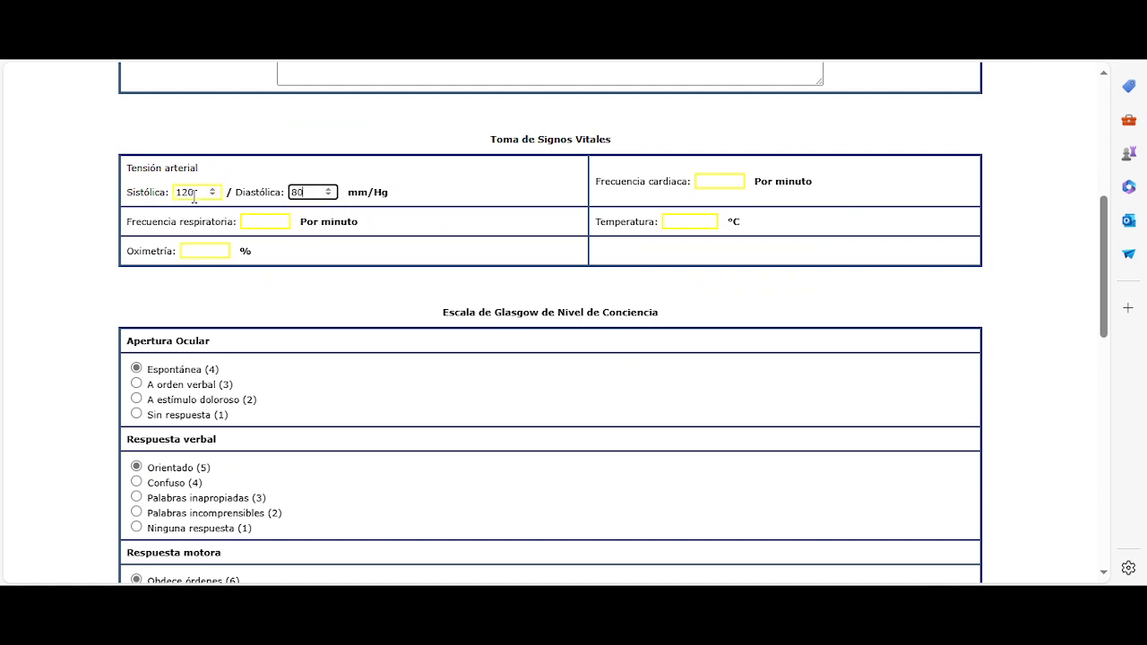
Step: Complete the vital signs with heart rate 40, respiratory rate 40, temperature 37.5 °C and oximetry 98%
key(Tab)
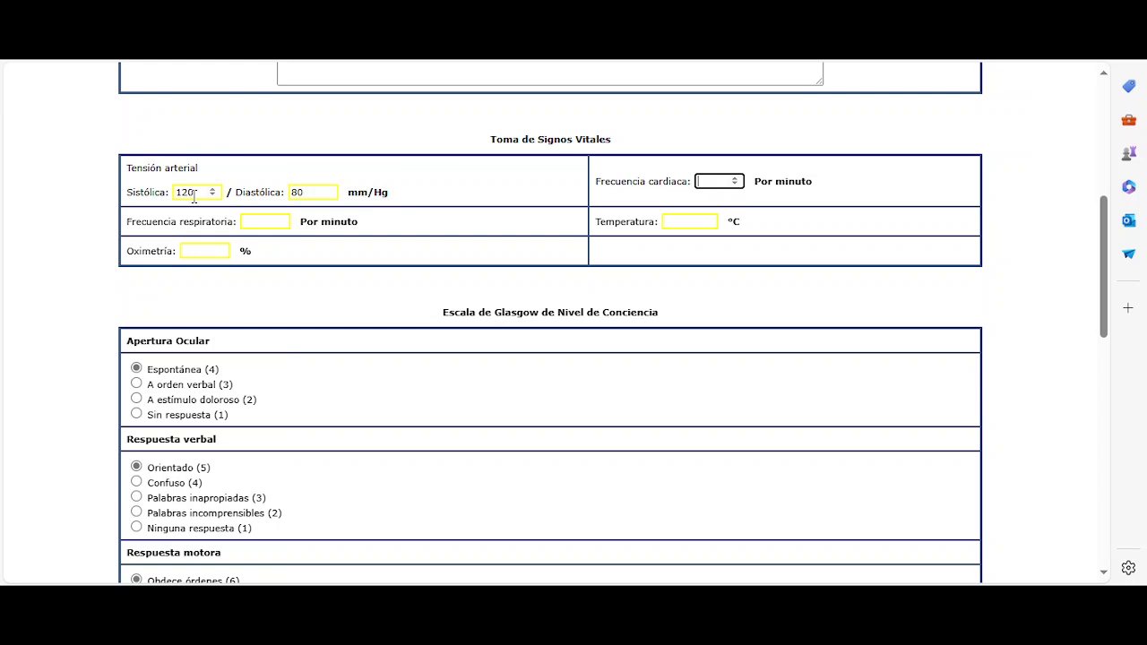
key(Tab)
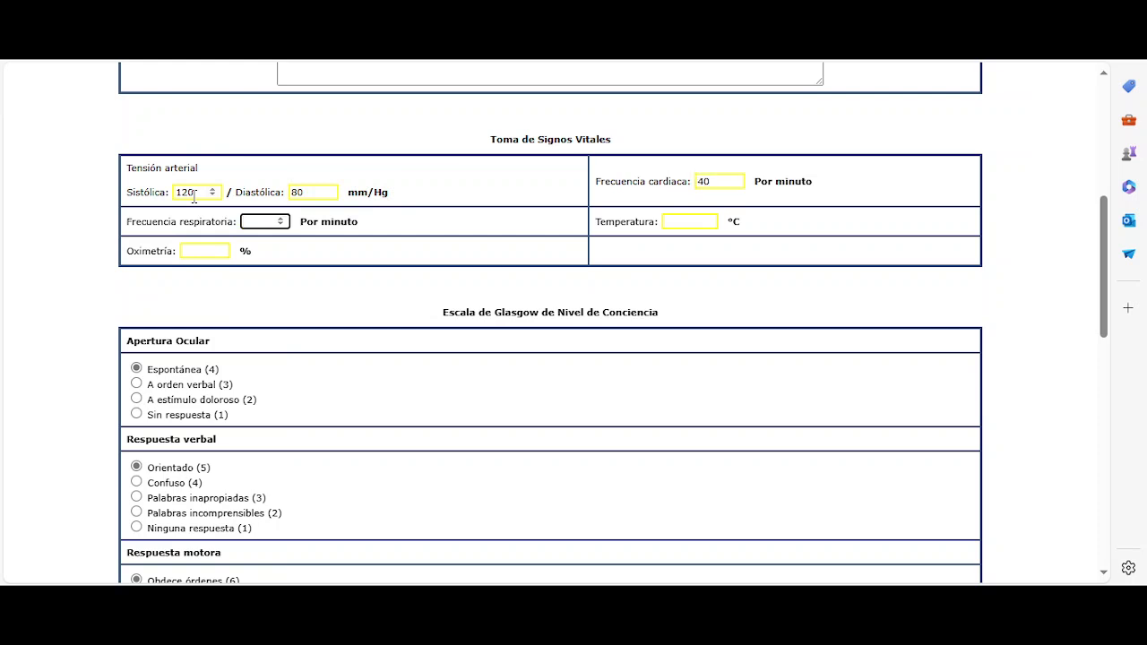
key(Tab)
key(Tab)
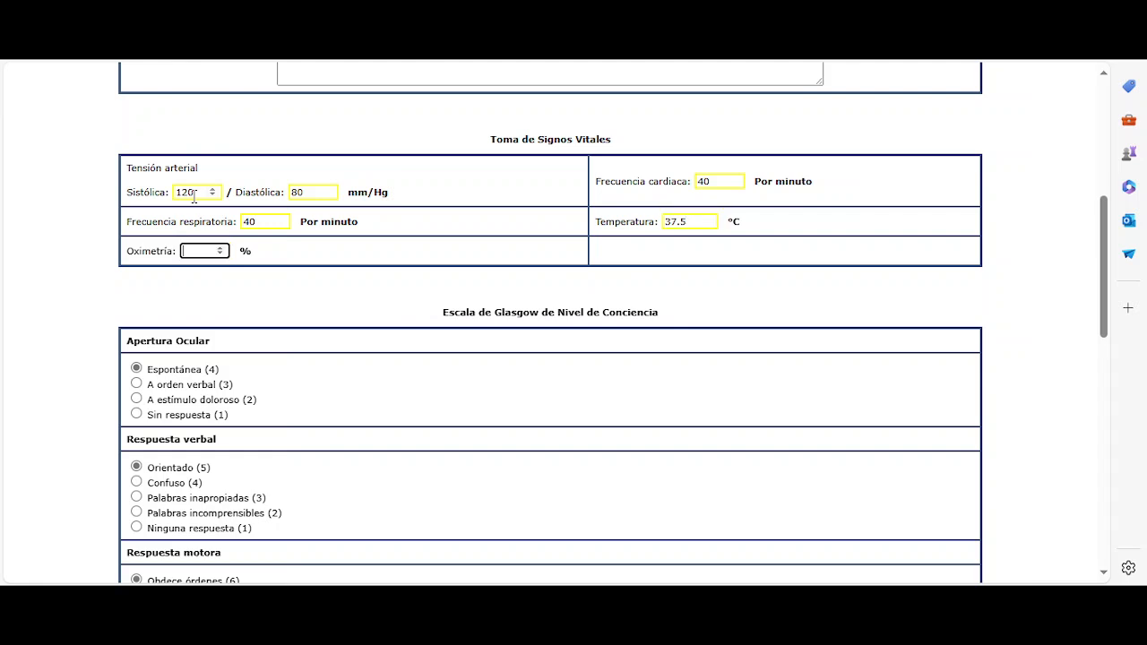
text(98)
click(395, 298)
Step: Score the Glasgow scale with A estímulo doloroso (2), Palabras incomprensibles (2) and Extensión anormal (2), and calculate the result
scroll(412, 297, down, 2)
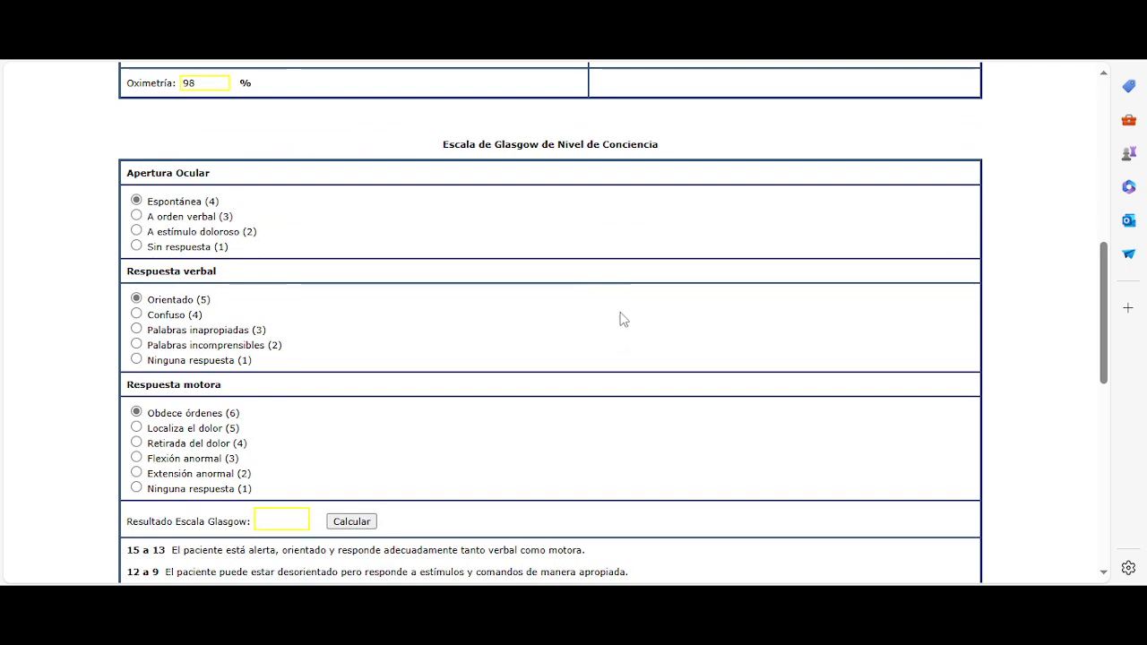
scroll(622, 320, down, 1)
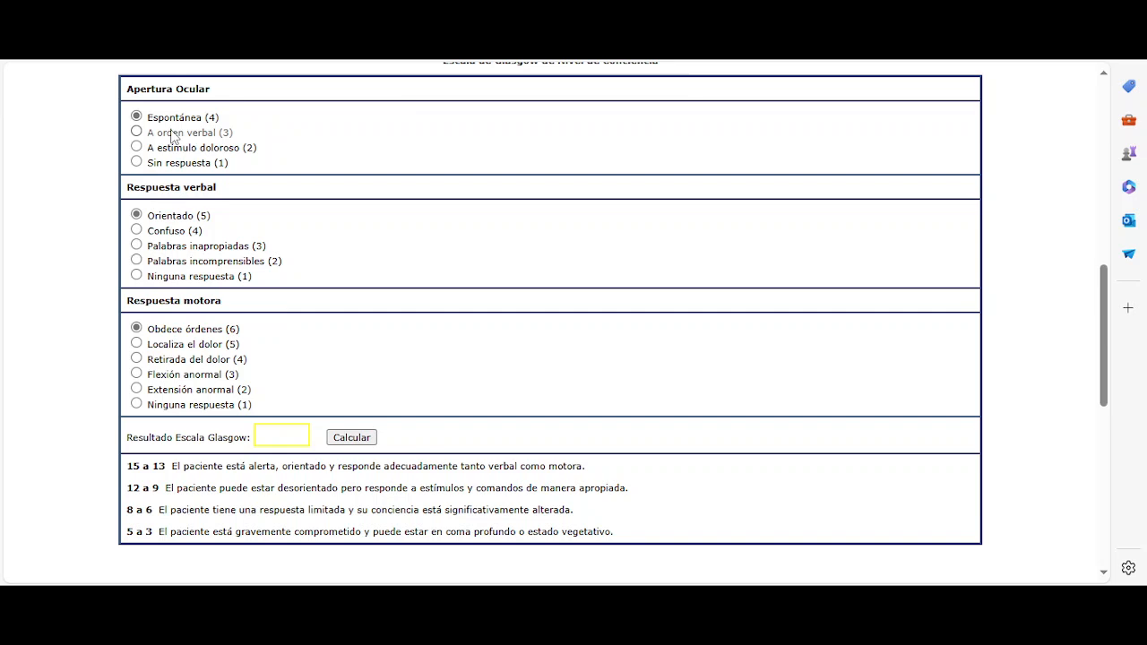
click(206, 150)
click(198, 262)
click(195, 391)
click(351, 437)
click(278, 433)
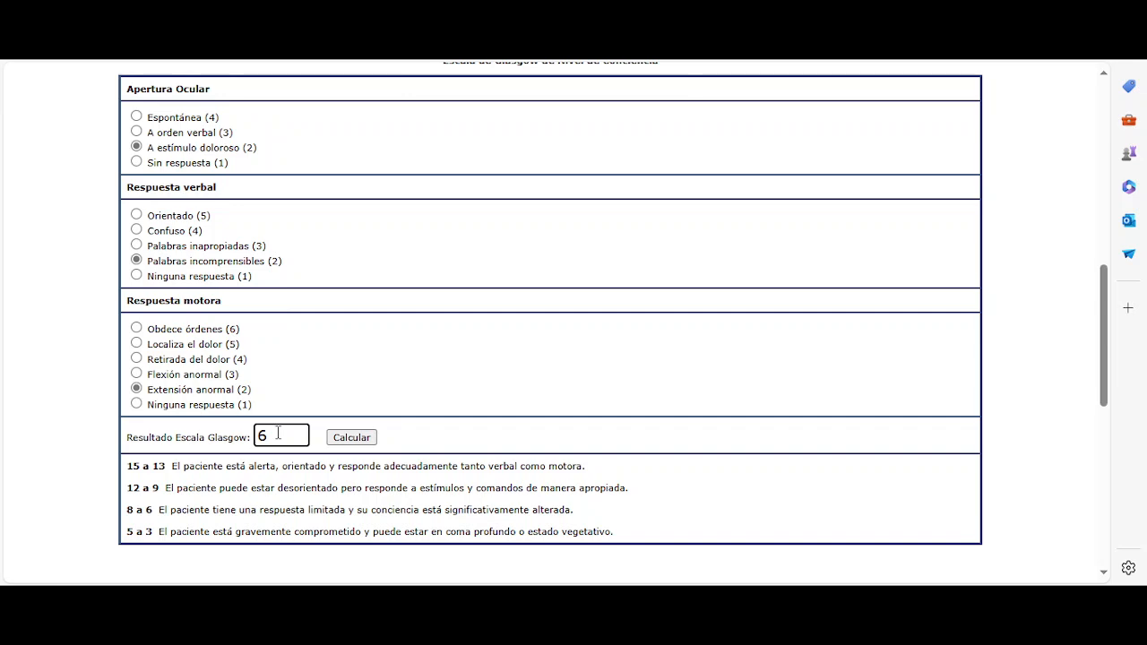
scroll(278, 434, down, 1)
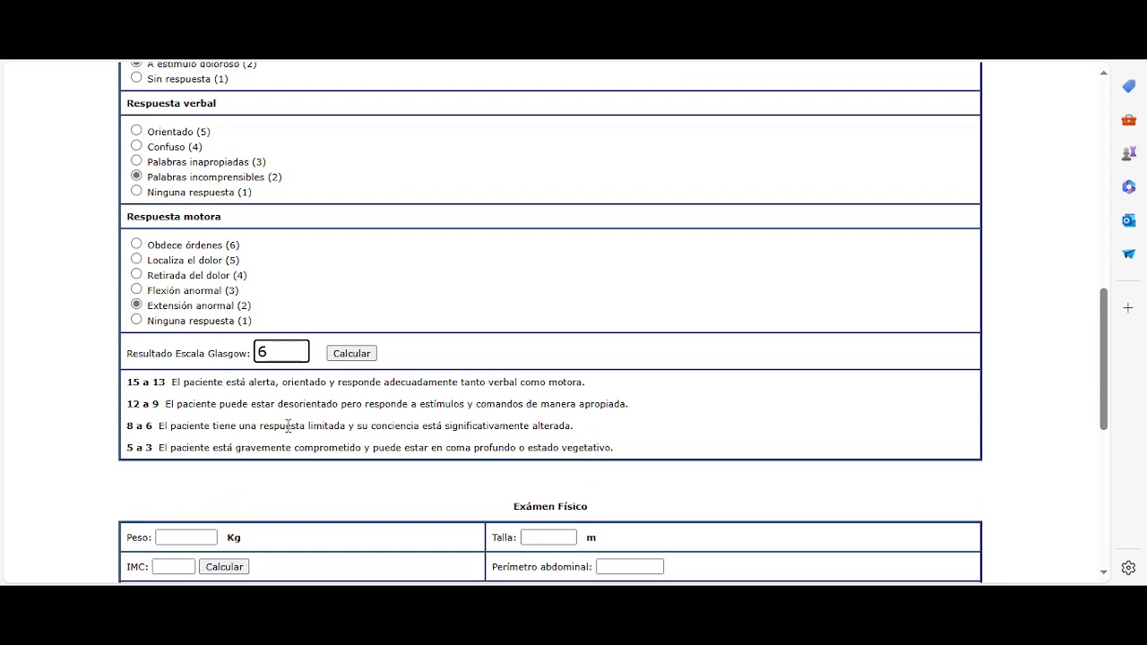
drag(288, 425, 126, 426)
click(455, 431)
Step: Enter "prueba." as the Observaciones of the Exámen Físico, leaving the weight, height, IMC and abdominal perimeter empty
scroll(354, 432, down, 2)
click(648, 337)
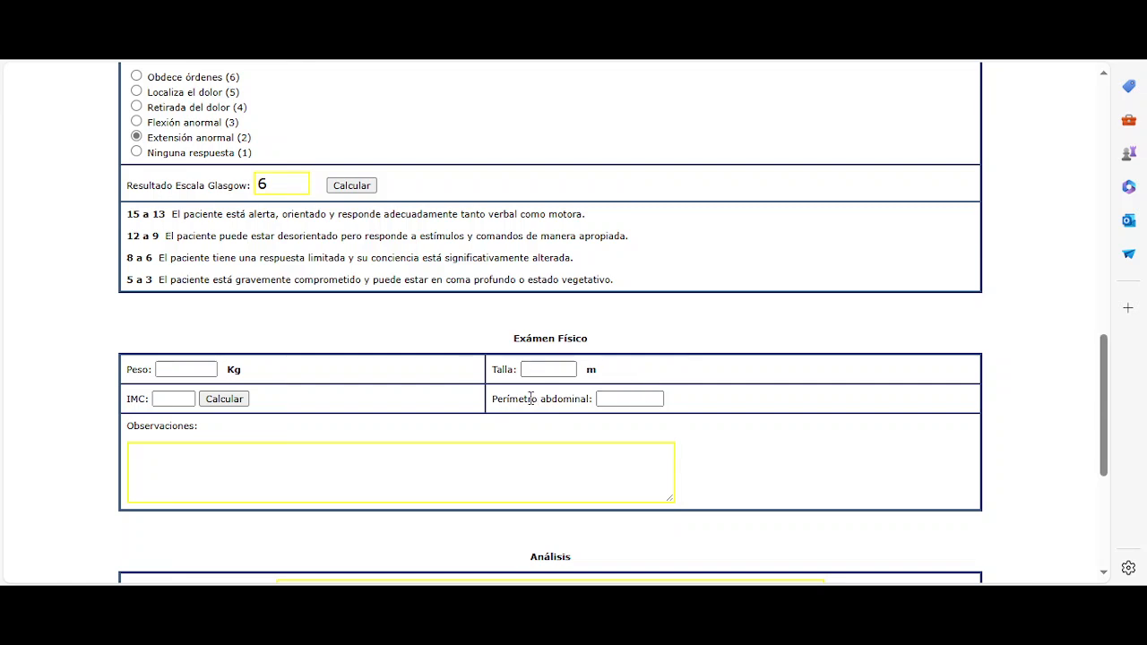
click(459, 458)
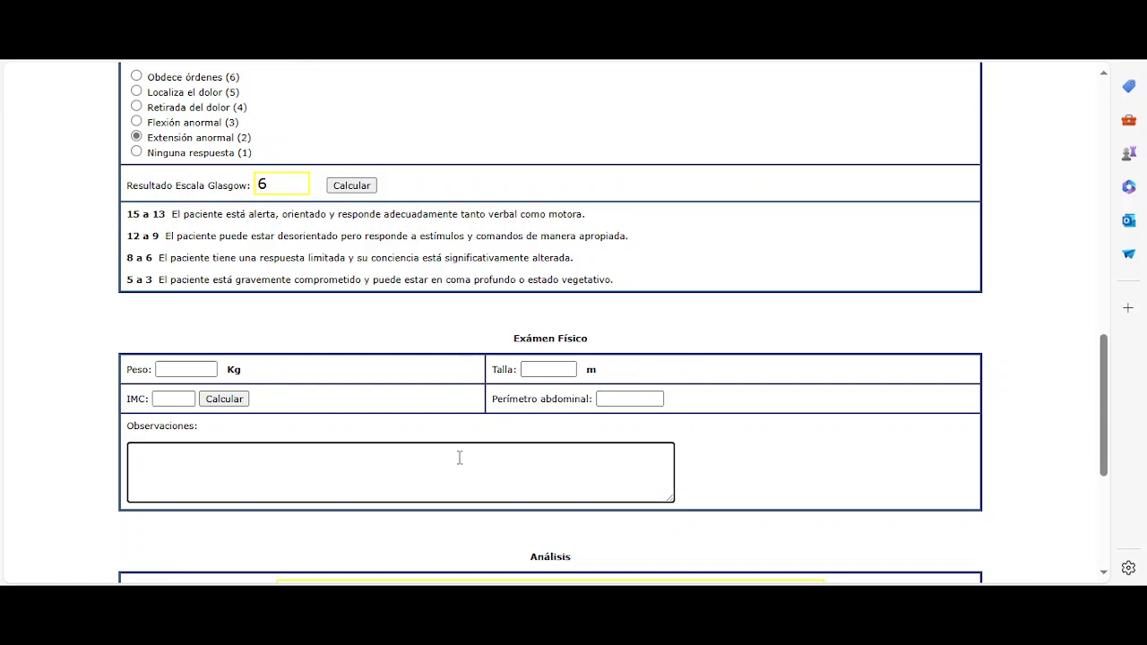
text(Ninguna)
key(ctrl+z)
text(prueba.)
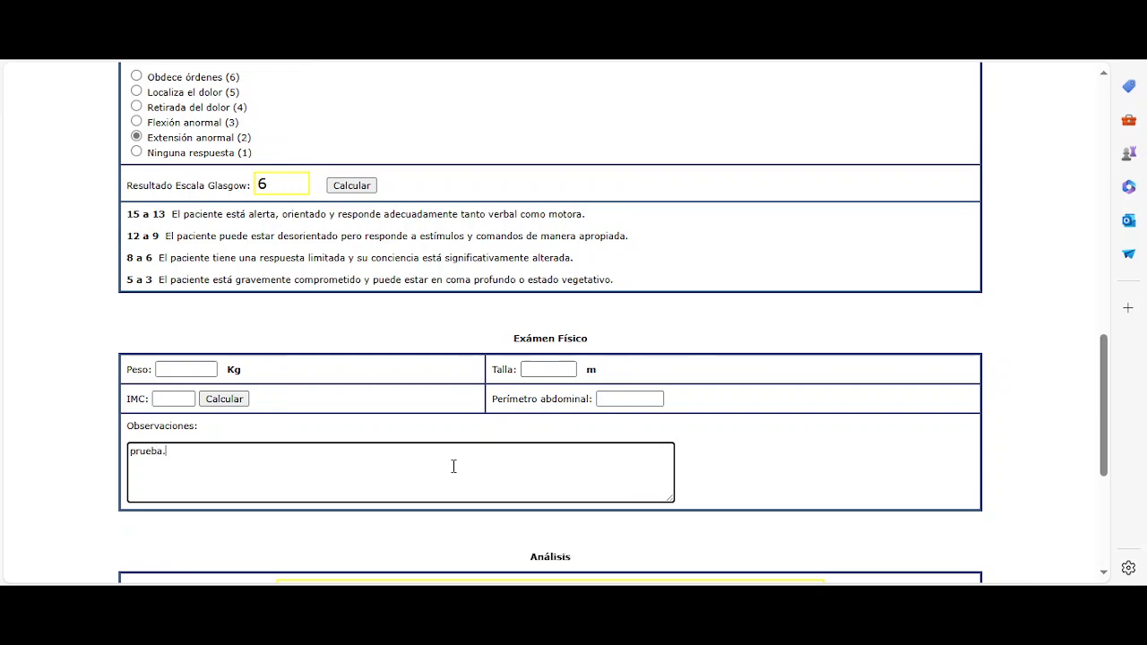
Step: Enter "prueba." as the Análisis
scroll(679, 393, down, 3)
click(683, 366)
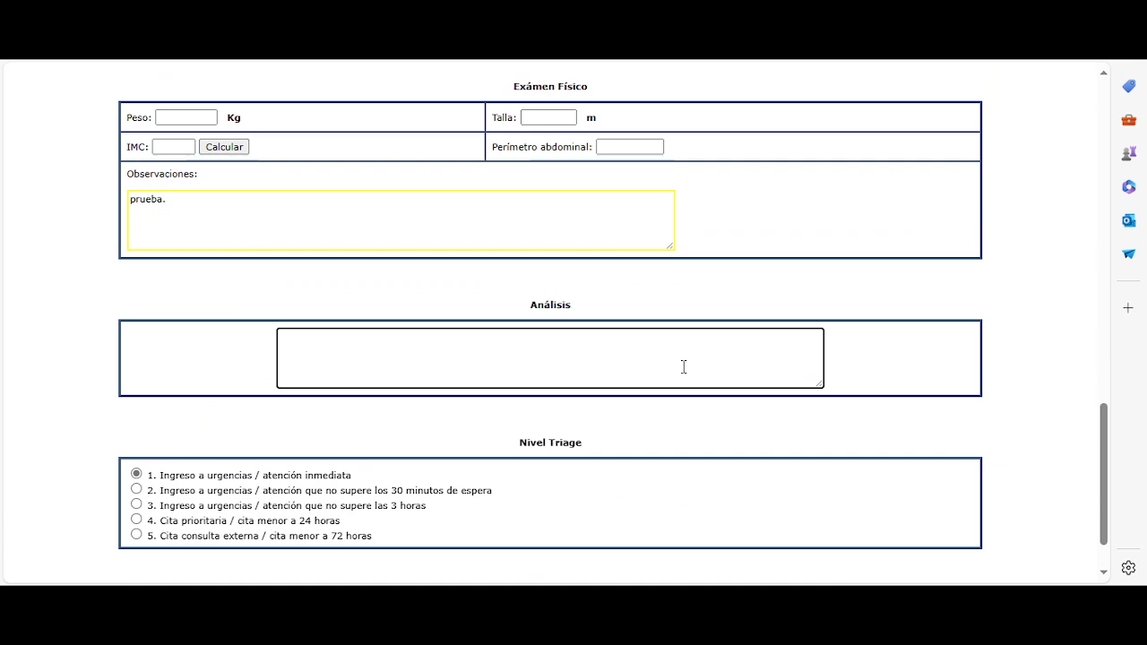
text(prueba.)
scroll(708, 376, down, 1)
click(810, 373)
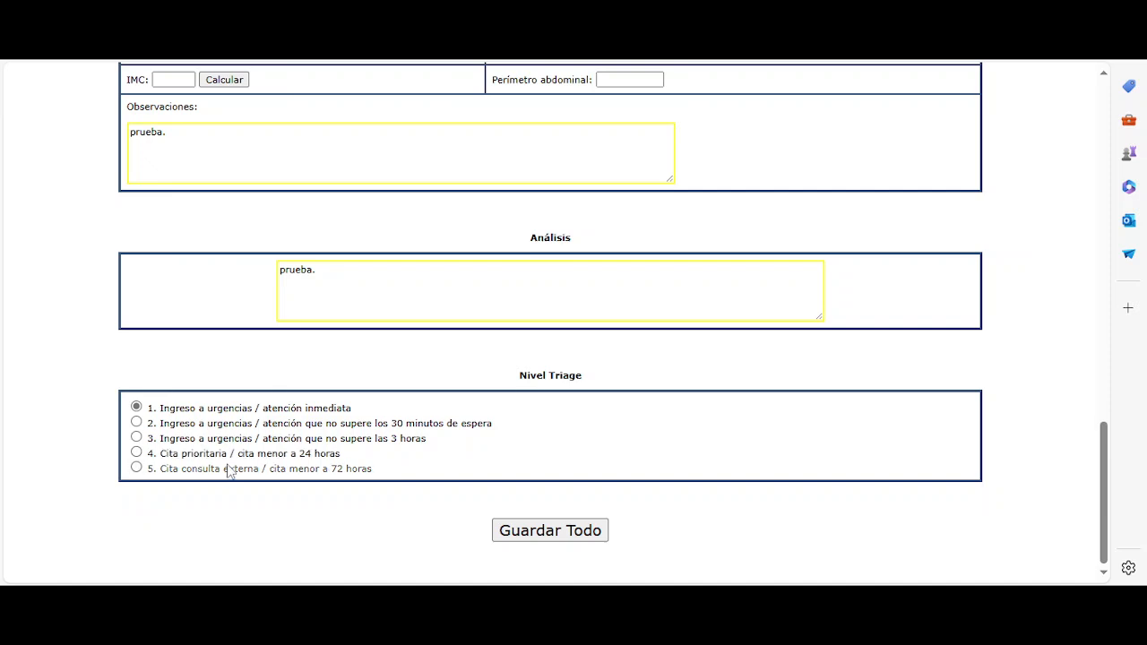
Step: Switch the Nivel Triage to level 2 and back to 1. Ingreso a urgencias / atención inmediata
click(230, 425)
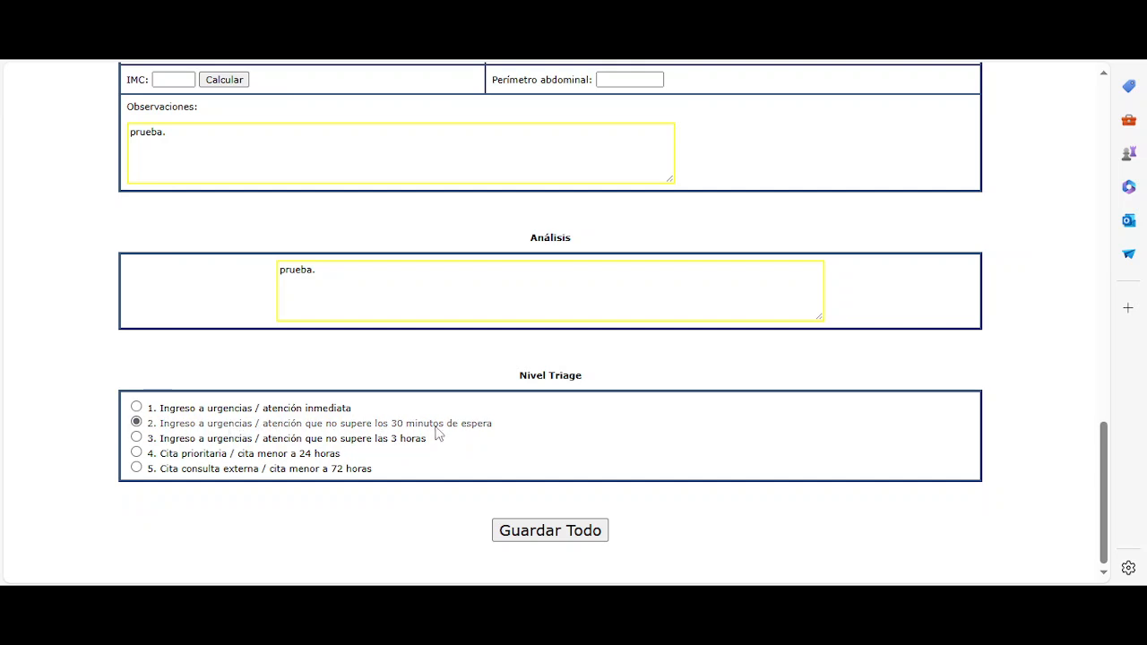
click(339, 412)
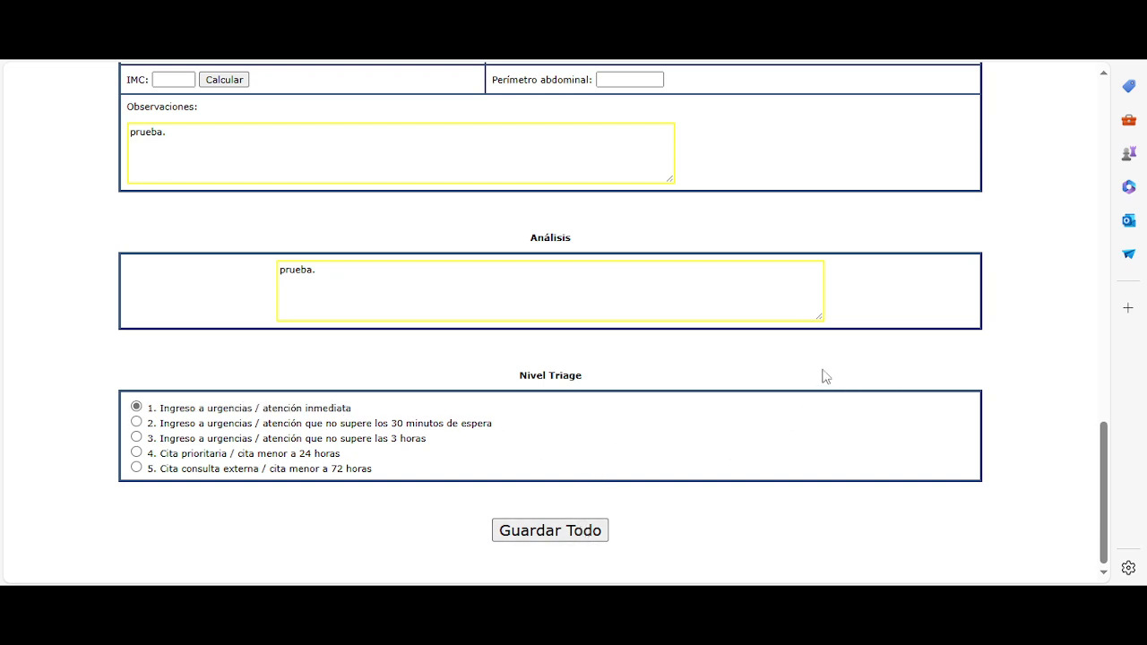
click(622, 269)
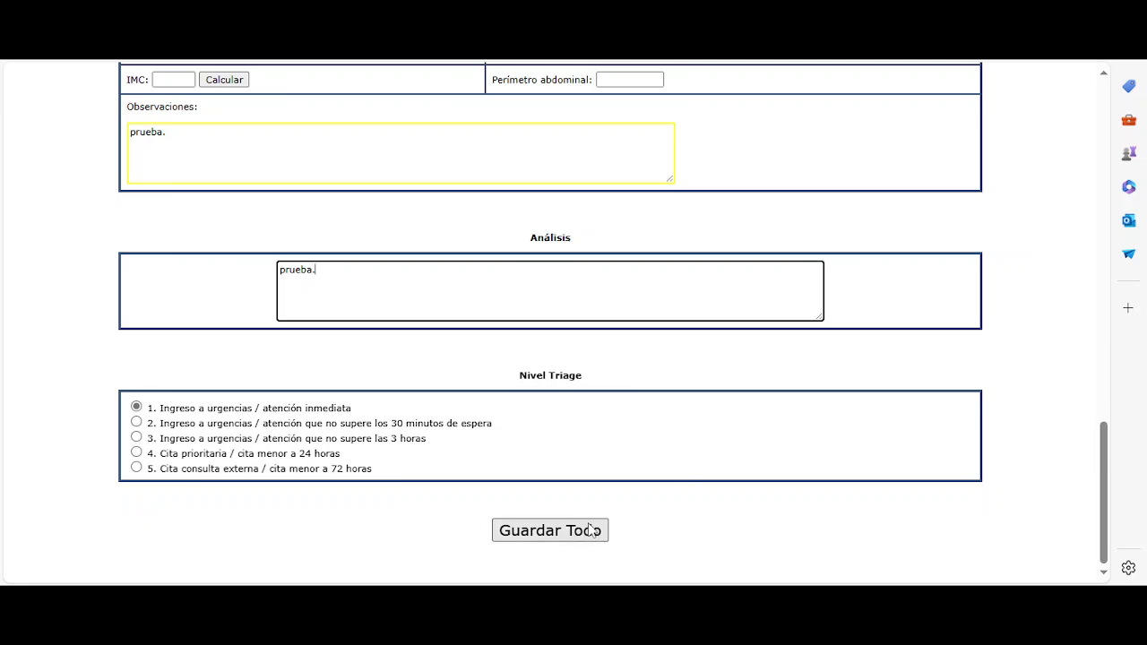
click(733, 425)
Step: Review the filled-in triage questionnaire from Entidad Aseguradora through the vital signs and Glasgow scale to Nivel Triage
scroll(735, 425, up, 2)
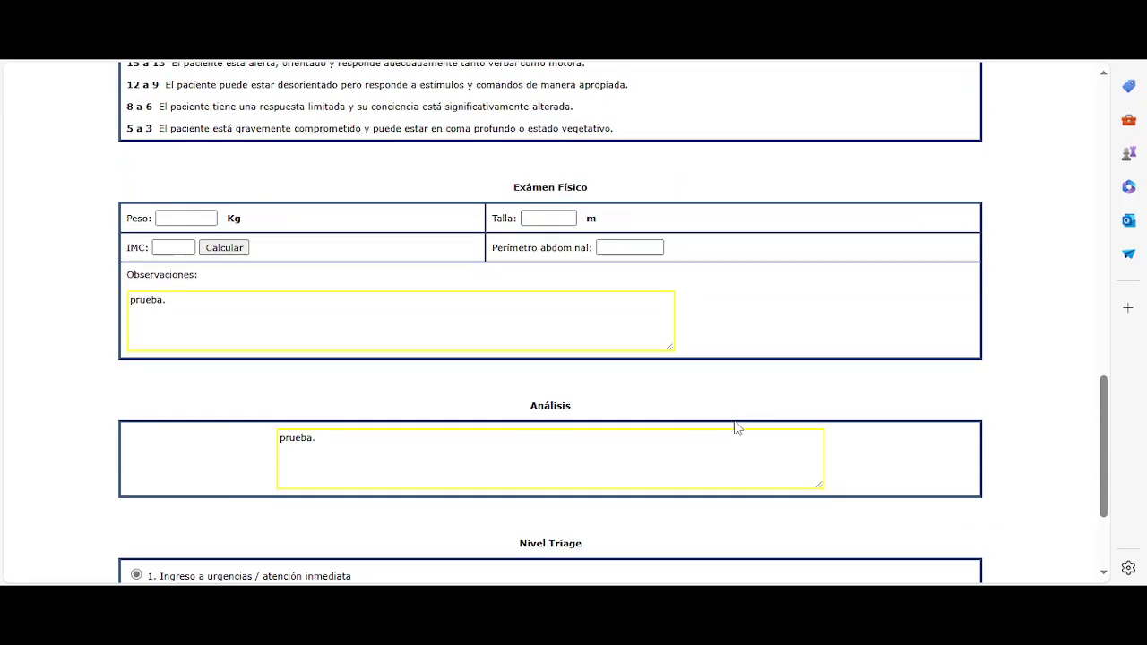
scroll(735, 427, up, 15)
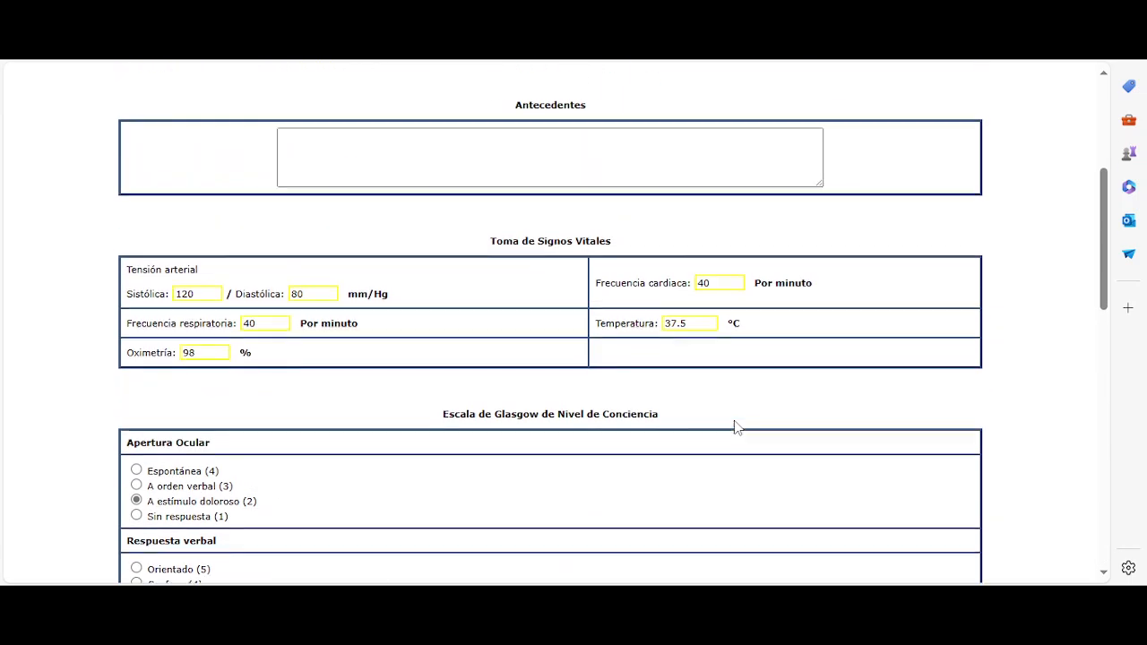
scroll(733, 426, up, 1)
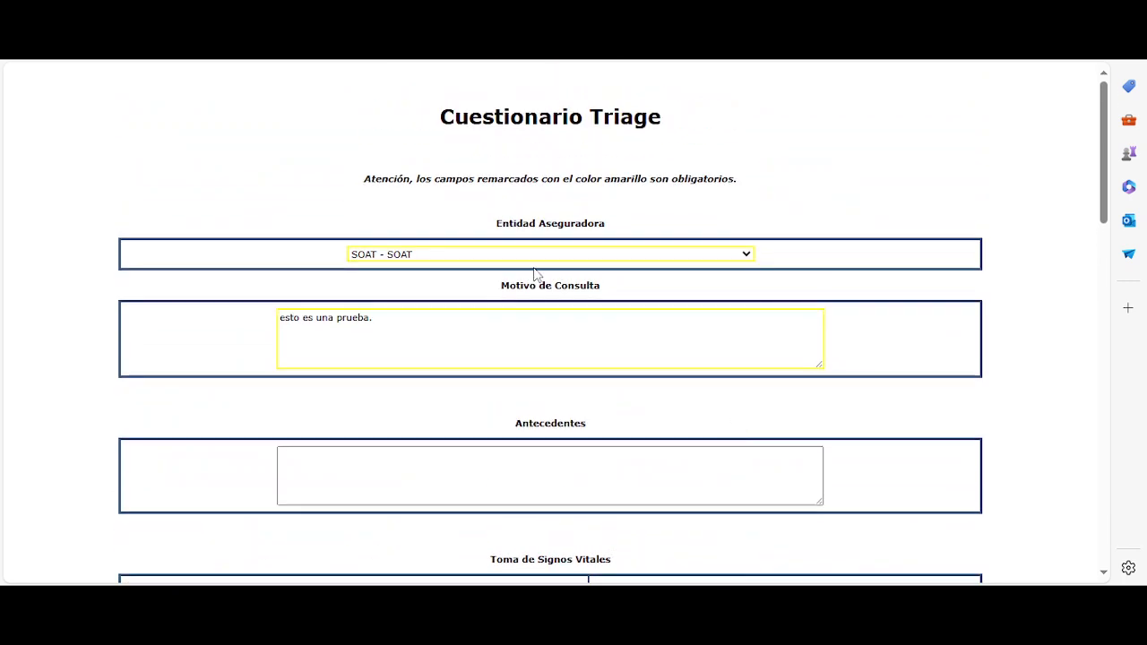
scroll(535, 276, down, 3)
scroll(535, 273, down, 10)
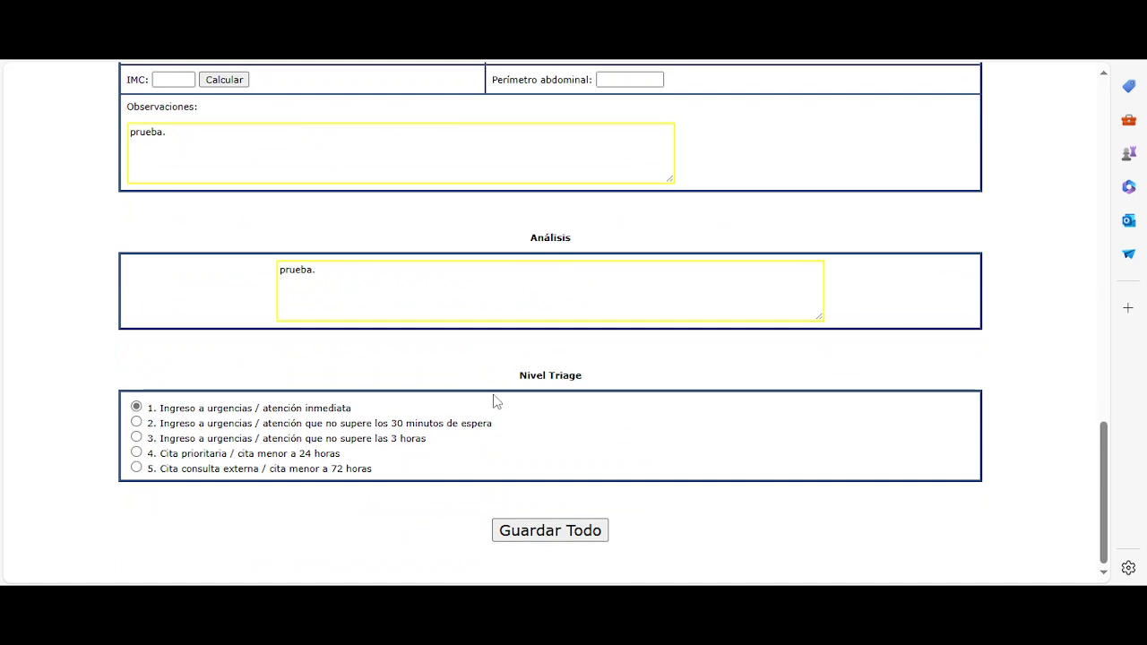
click(525, 288)
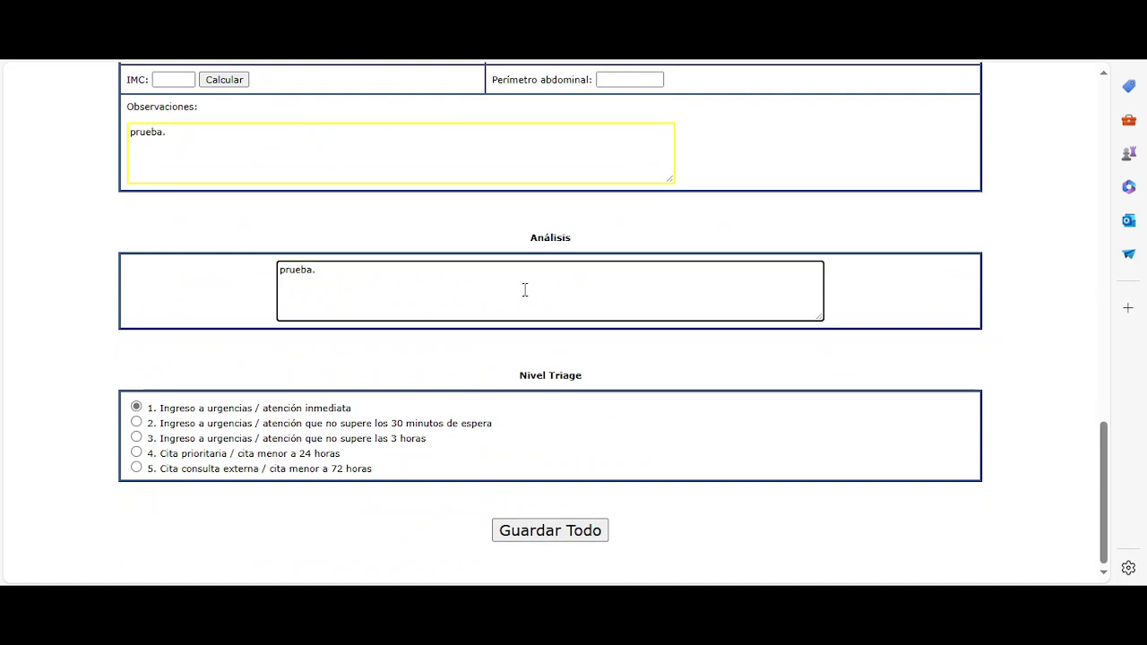
click(874, 221)
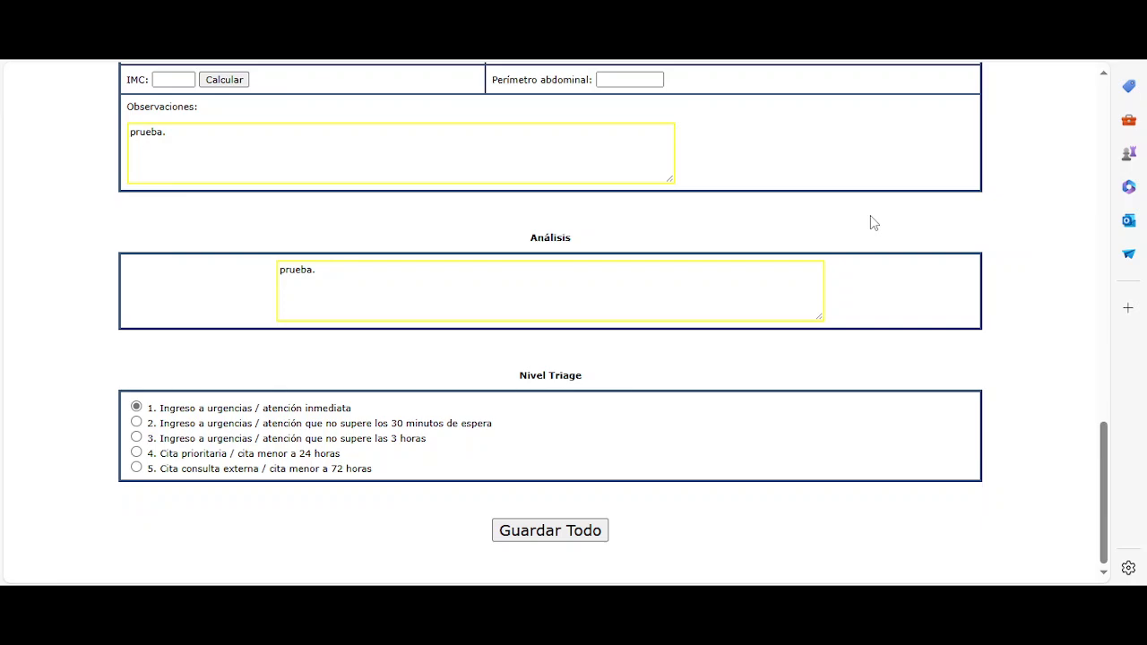
scroll(870, 223, up, 8)
scroll(870, 222, up, 4)
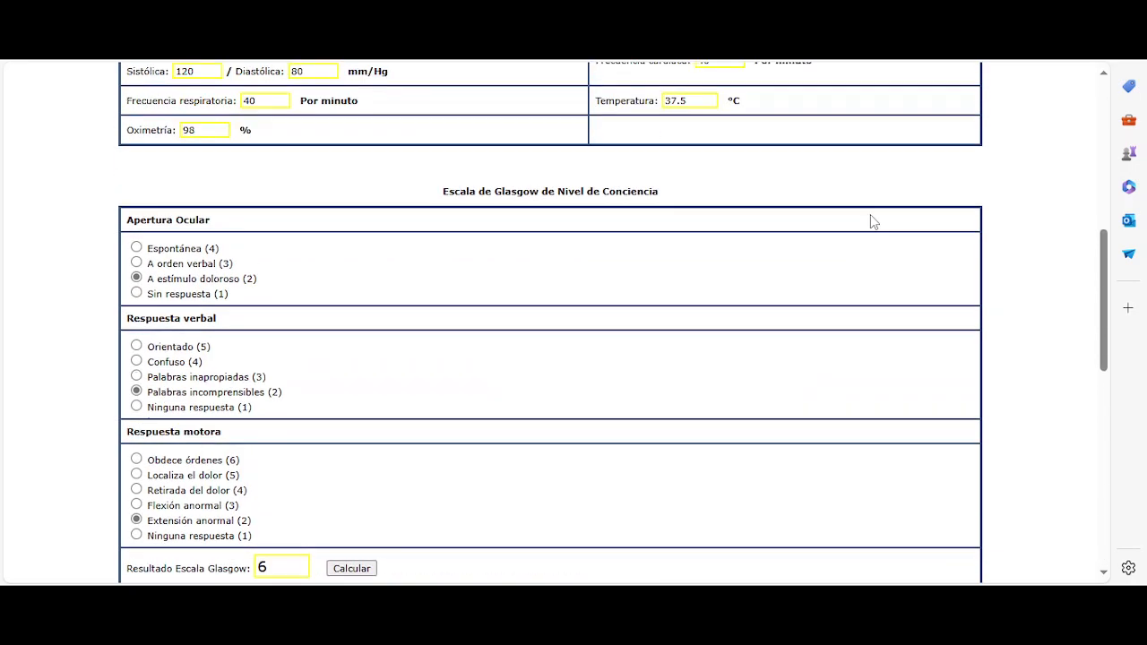
scroll(874, 222, up, 2)
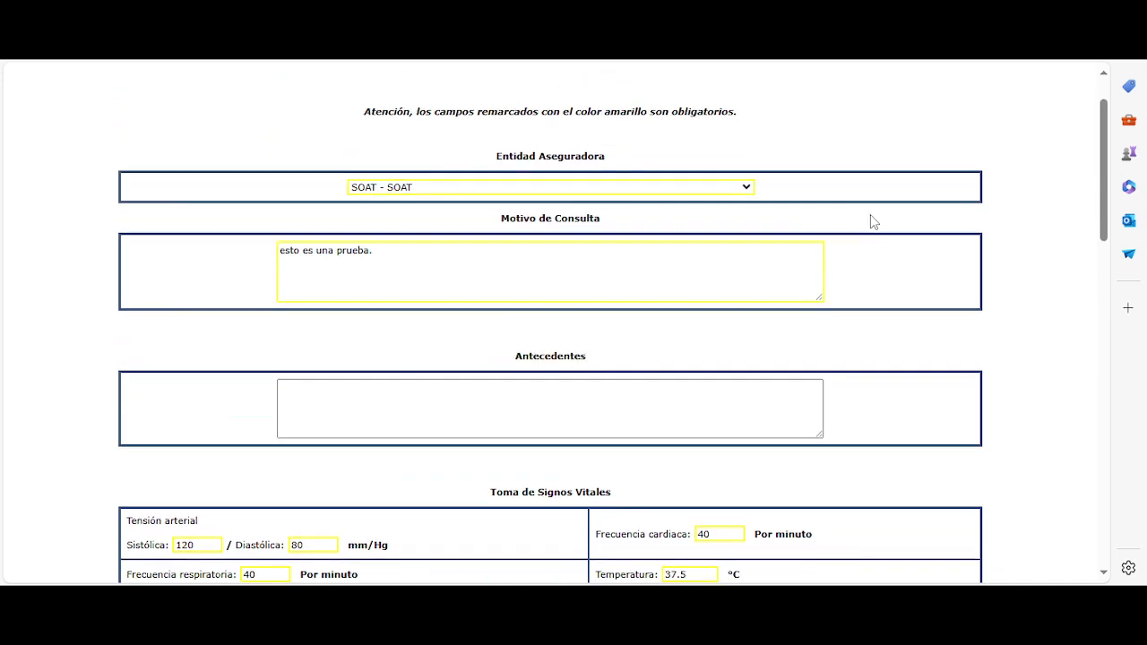
scroll(870, 216, down, 15)
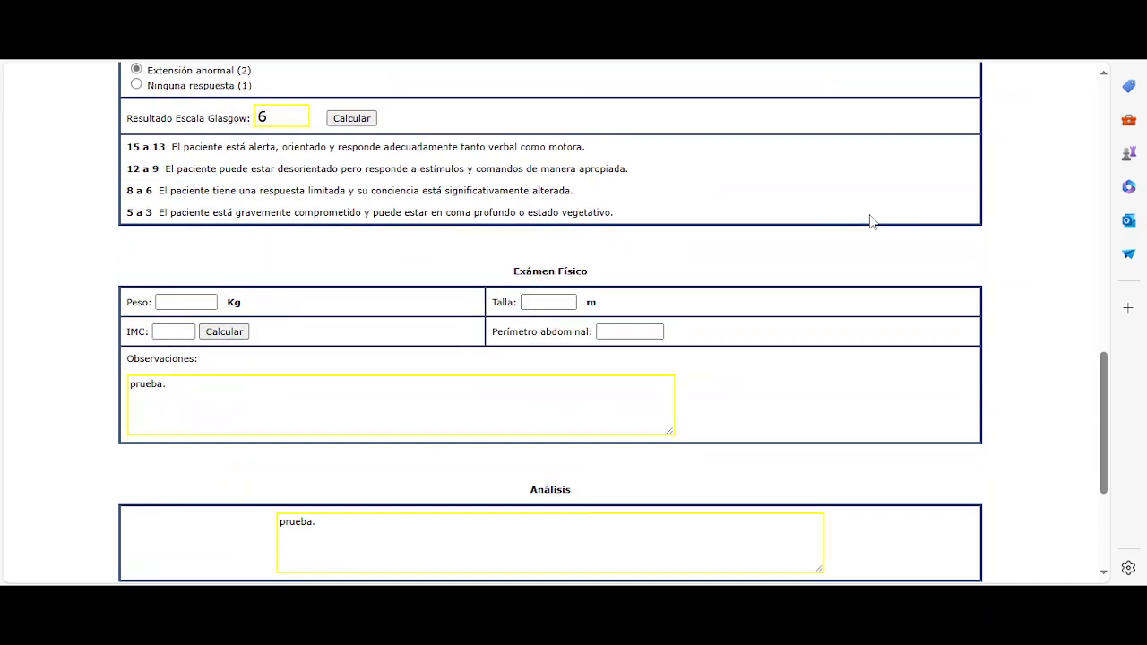
scroll(869, 222, up, 1)
scroll(865, 224, down, 1)
click(654, 306)
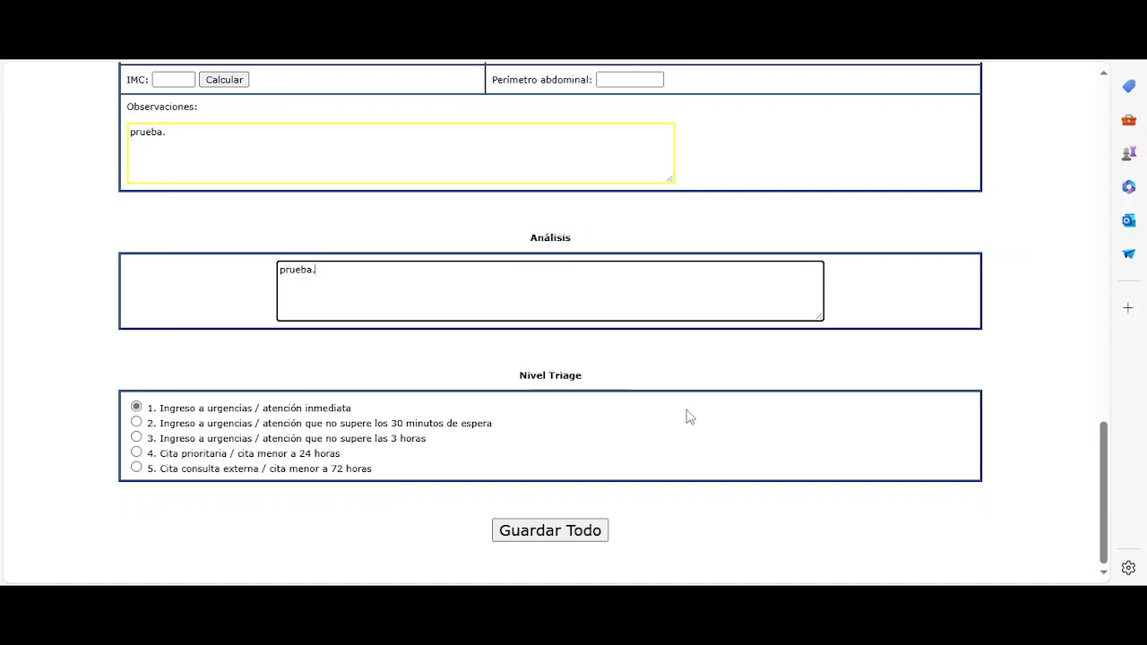
scroll(858, 281, up, 10)
scroll(857, 282, down, 10)
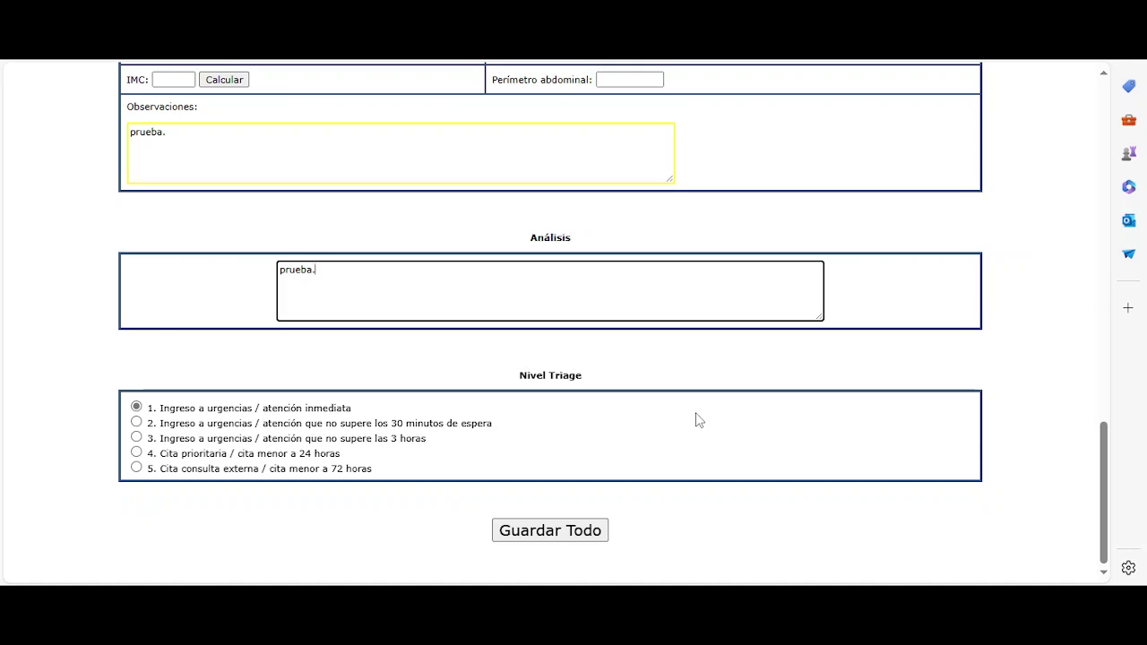
scroll(699, 420, up, 10)
scroll(699, 421, down, 10)
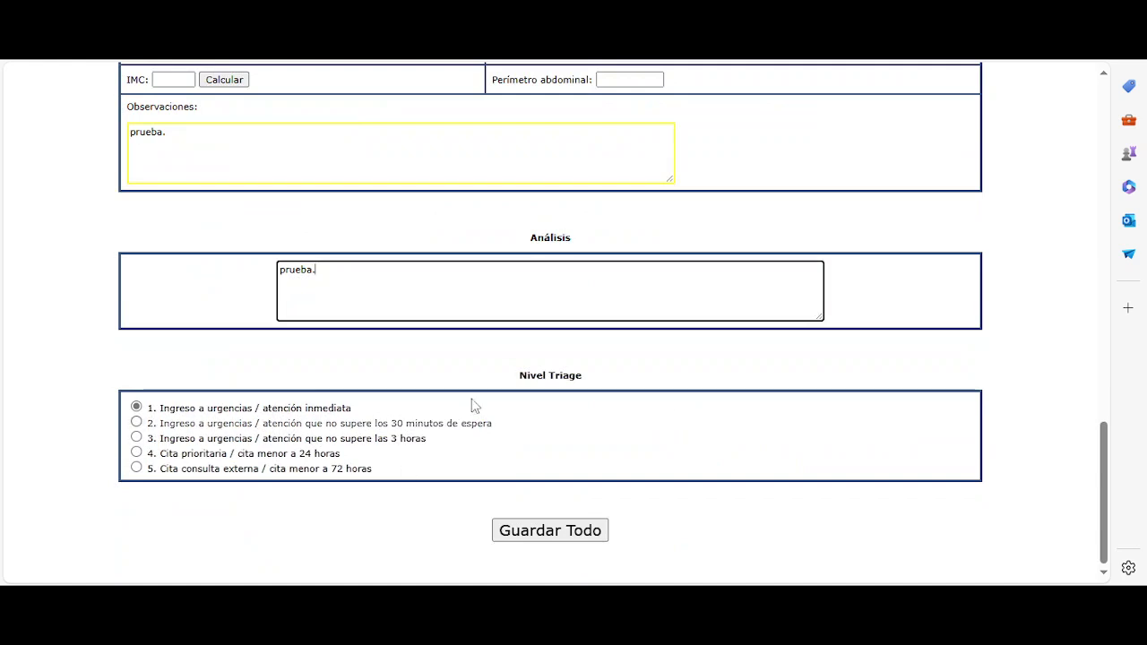
Step: Save the whole triage questionnaire and close its page to return to the clinical history
click(579, 533)
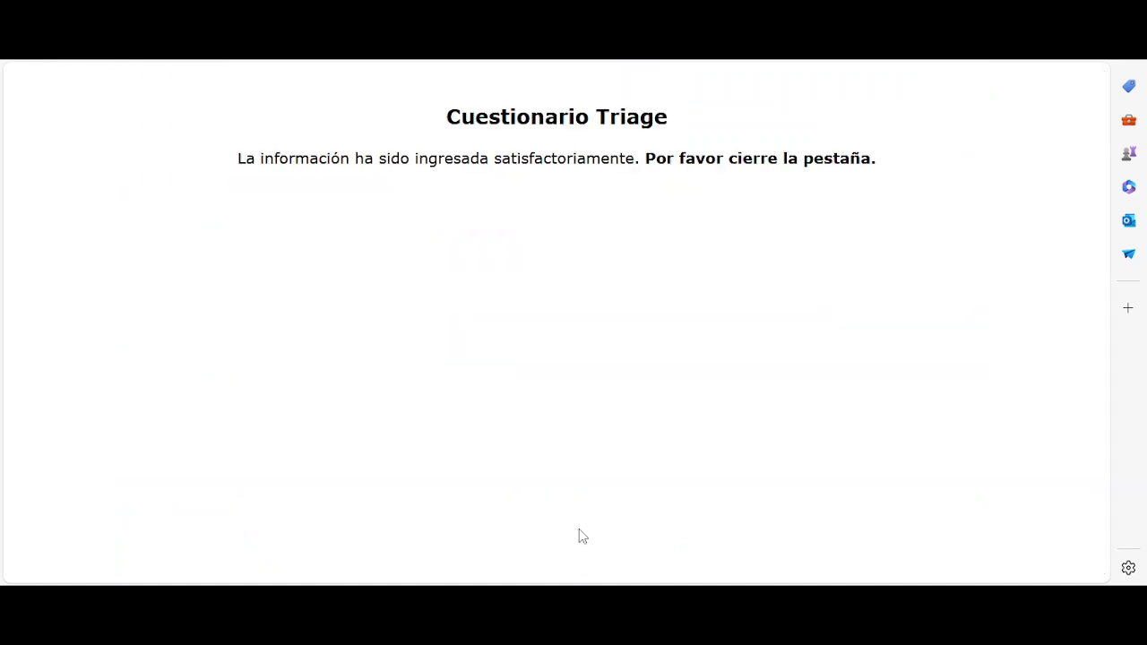
drag(257, 158, 457, 177)
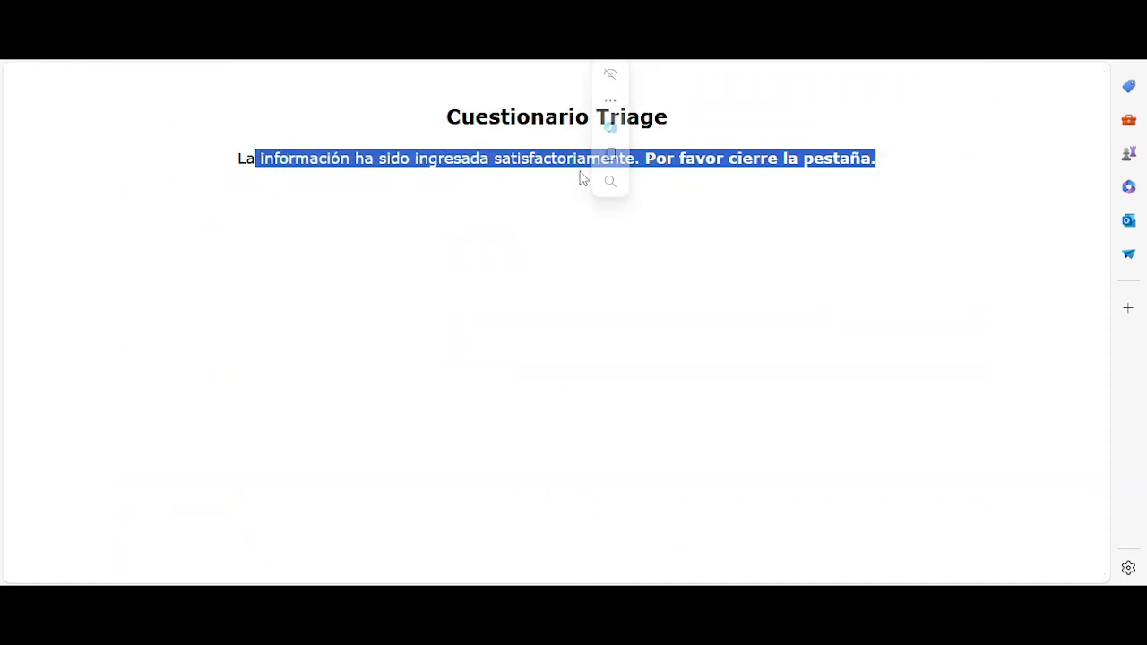
click(547, 152)
key(ctrl+w)
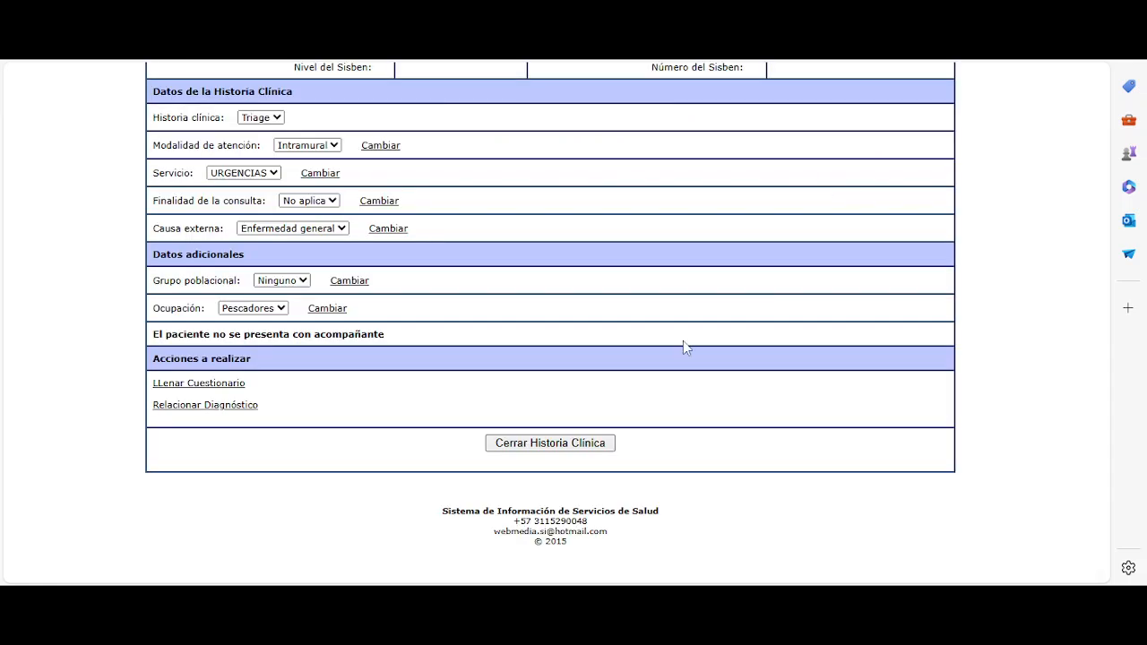
Step: Update the saved questionnaire's Nivel Triage to 2. Ingreso a urgencias / atención que no supere los 30 minutos de espera, and close its page
click(164, 391)
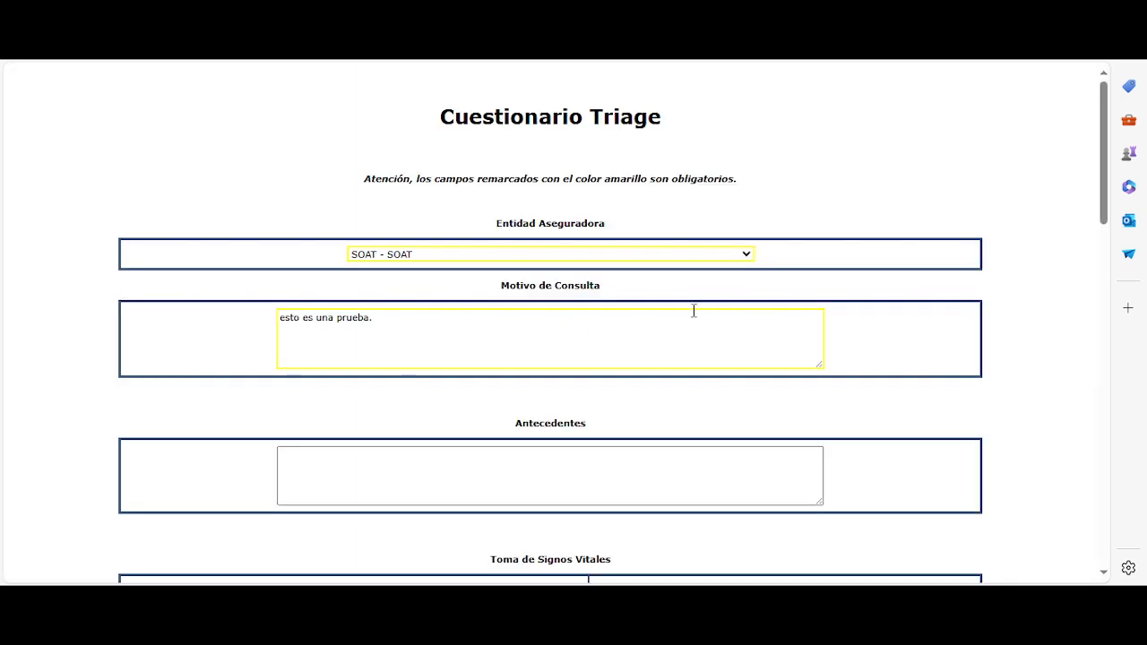
scroll(694, 309, down, 10)
scroll(693, 309, down, 8)
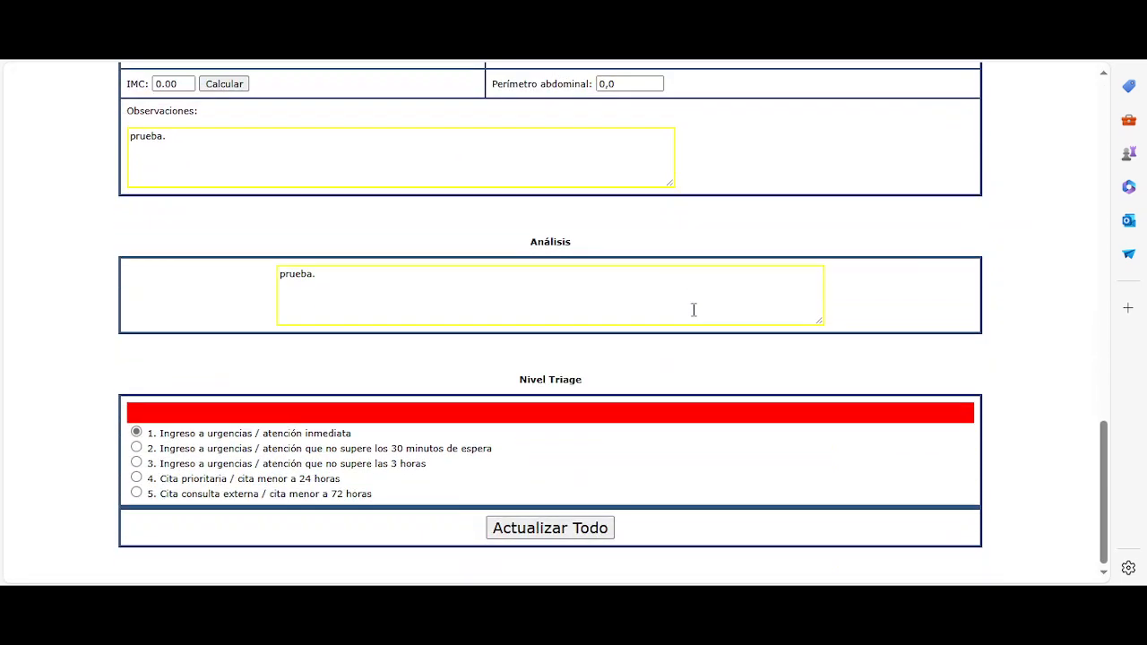
click(223, 452)
click(567, 532)
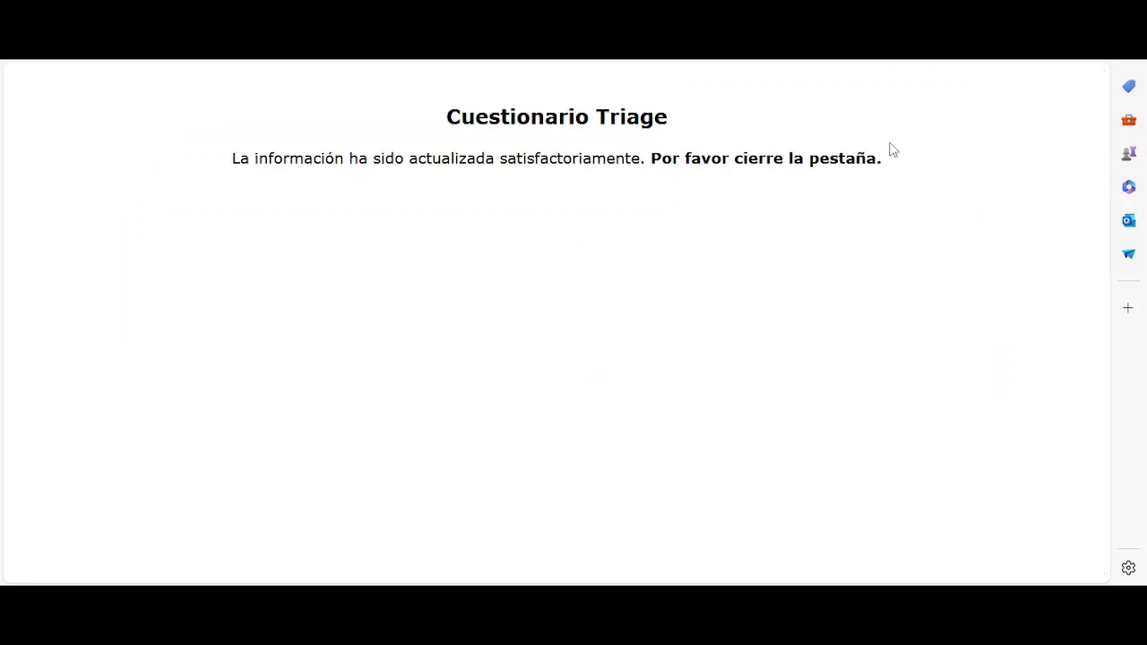
key(ctrl+w)
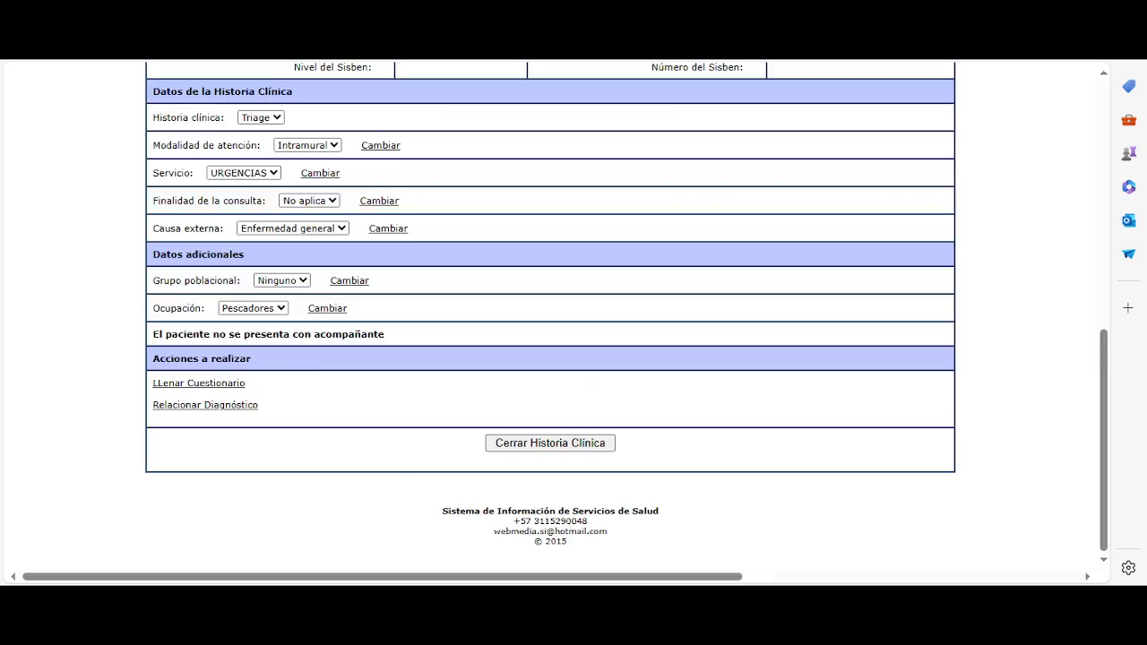
Step: Reopen the saved triage questionnaire and check its Análisis and Nivel Triage sections, then return to the clinical history
click(224, 385)
scroll(664, 398, down, 15)
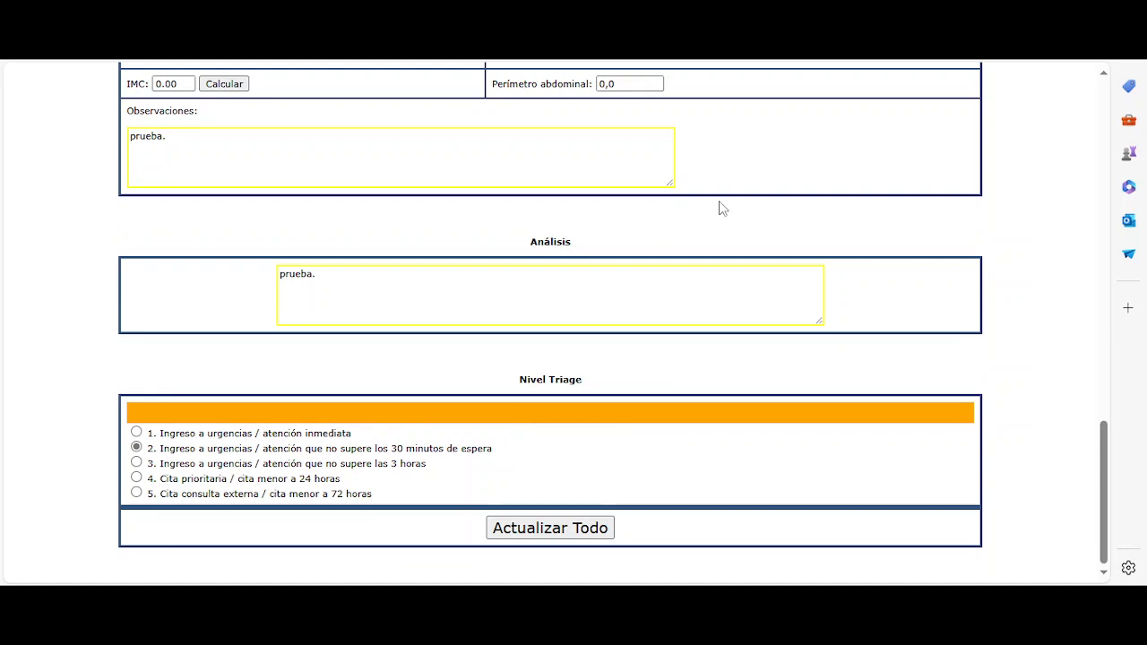
scroll(720, 430, up, 5)
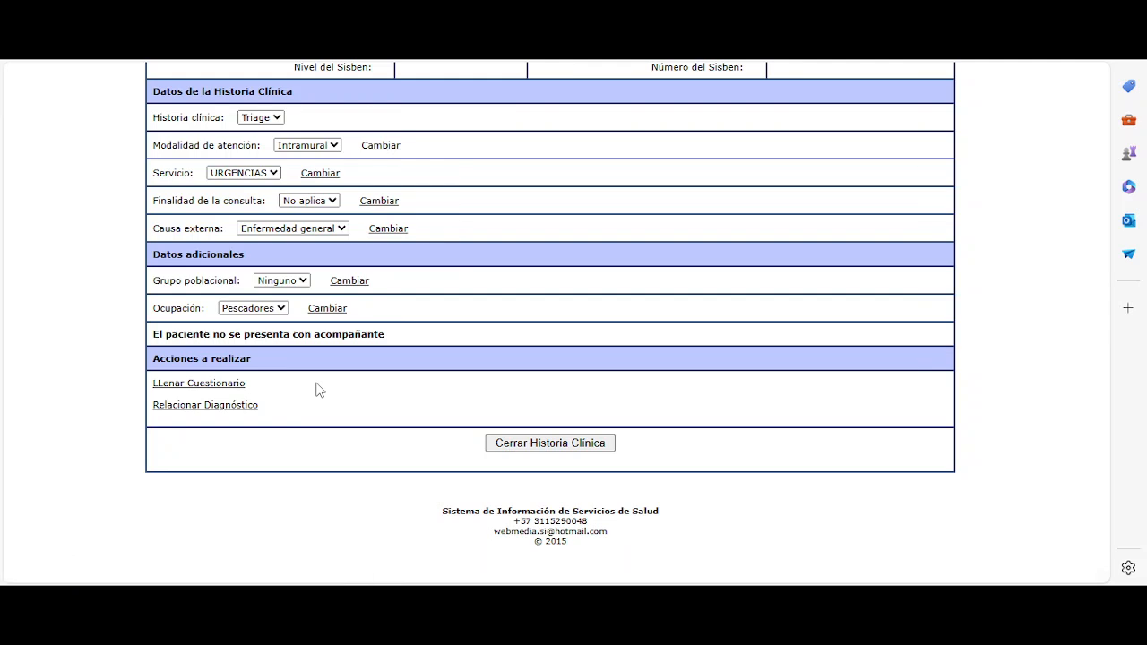
Step: Open the clinical history's diagnosis form and set Tipo de diagnóstico principal to Impresión diagnóstica
click(212, 406)
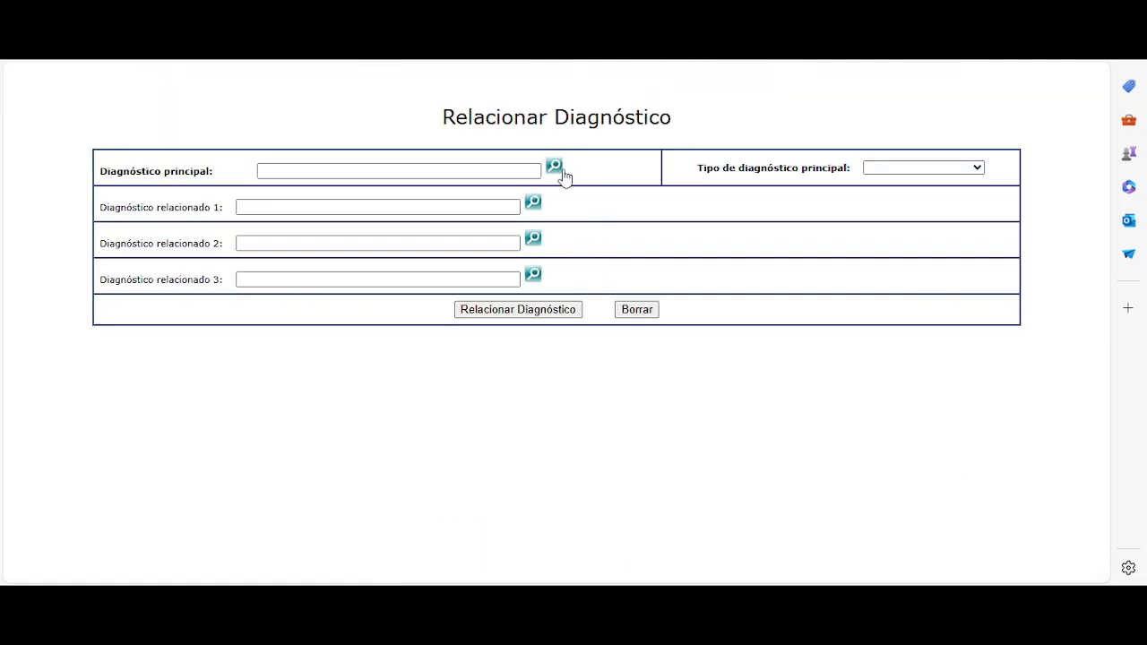
click(893, 176)
click(909, 194)
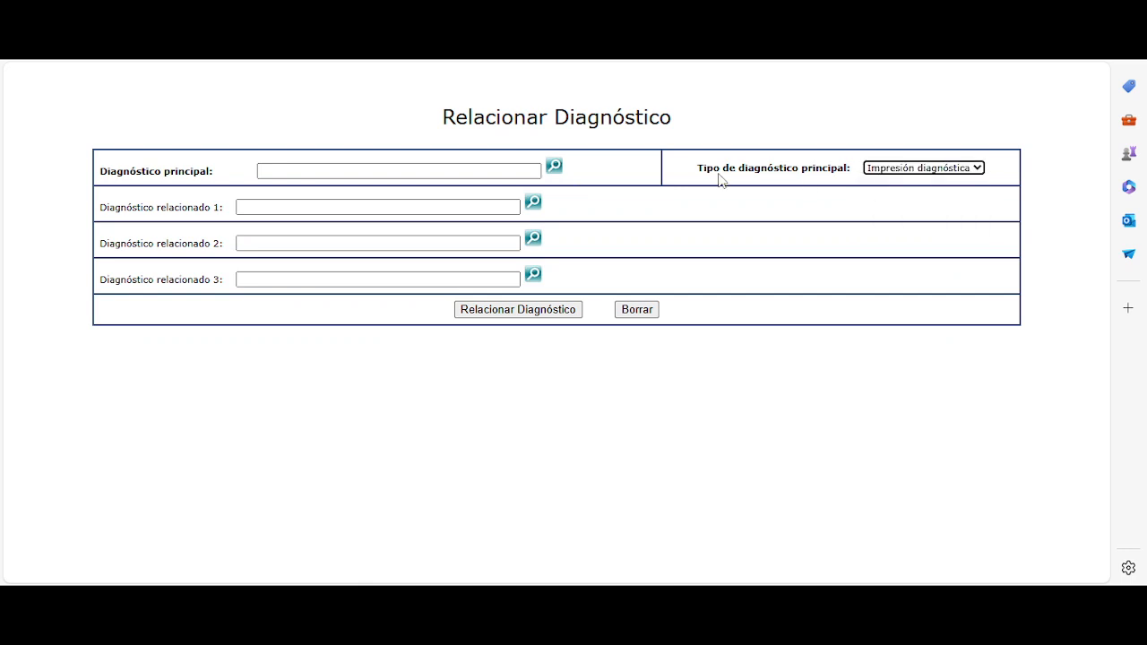
Step: Search the diagnoses by the name cefalea and assign G442 CEFALEA DEBIDA A TENSION as the Diagnóstico principal
click(555, 170)
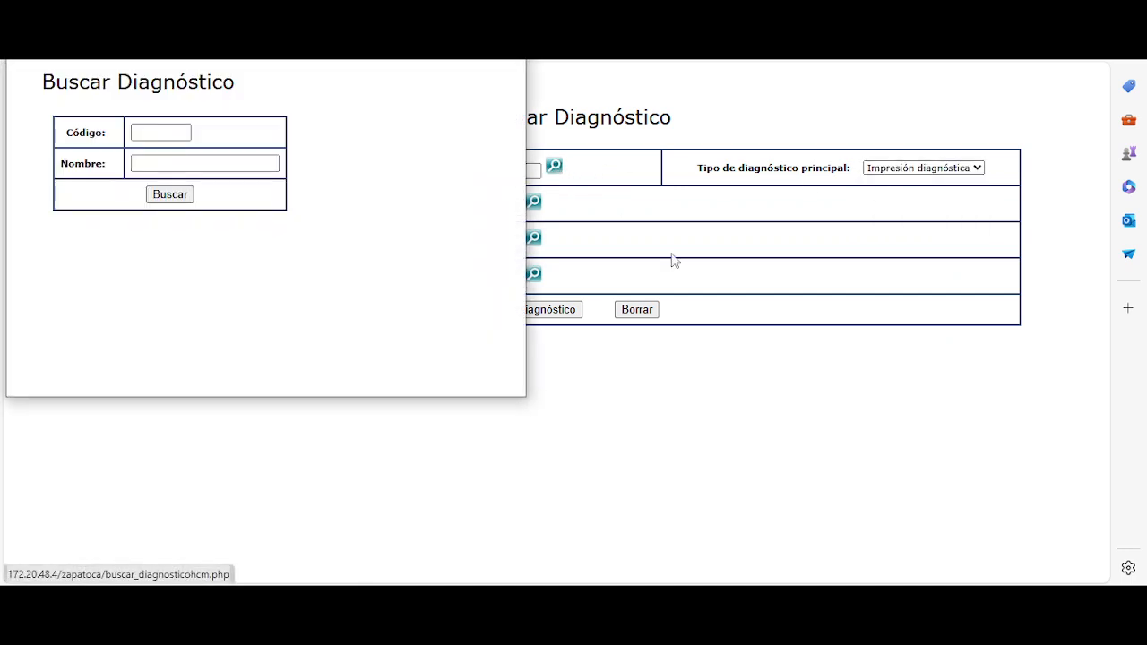
click(150, 162)
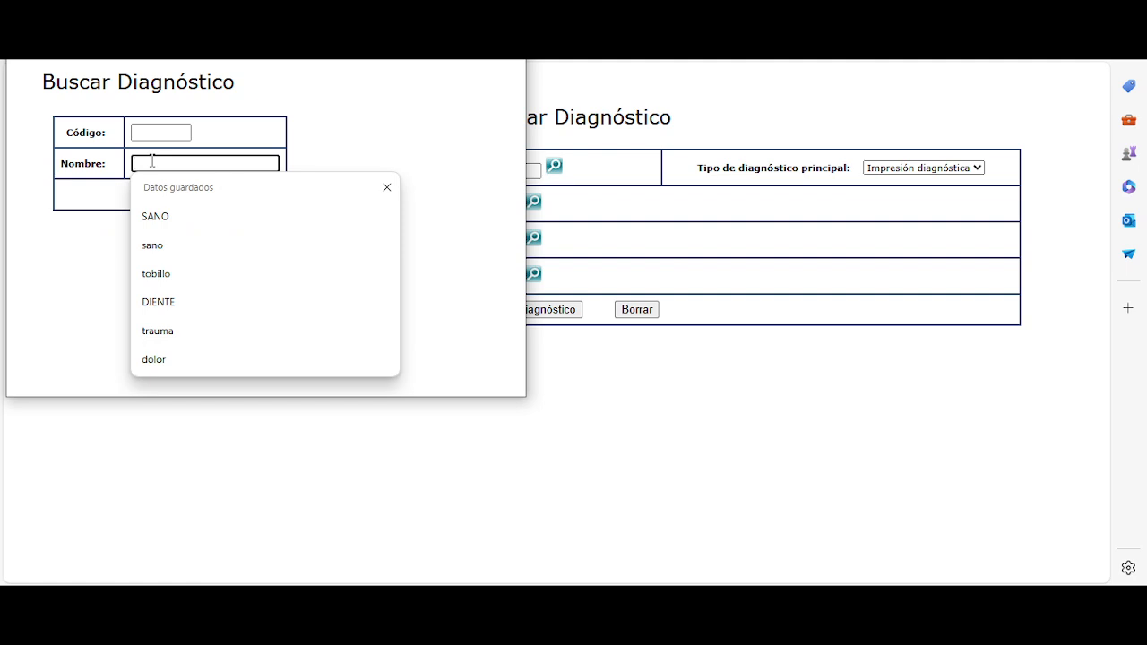
text(cefalea)
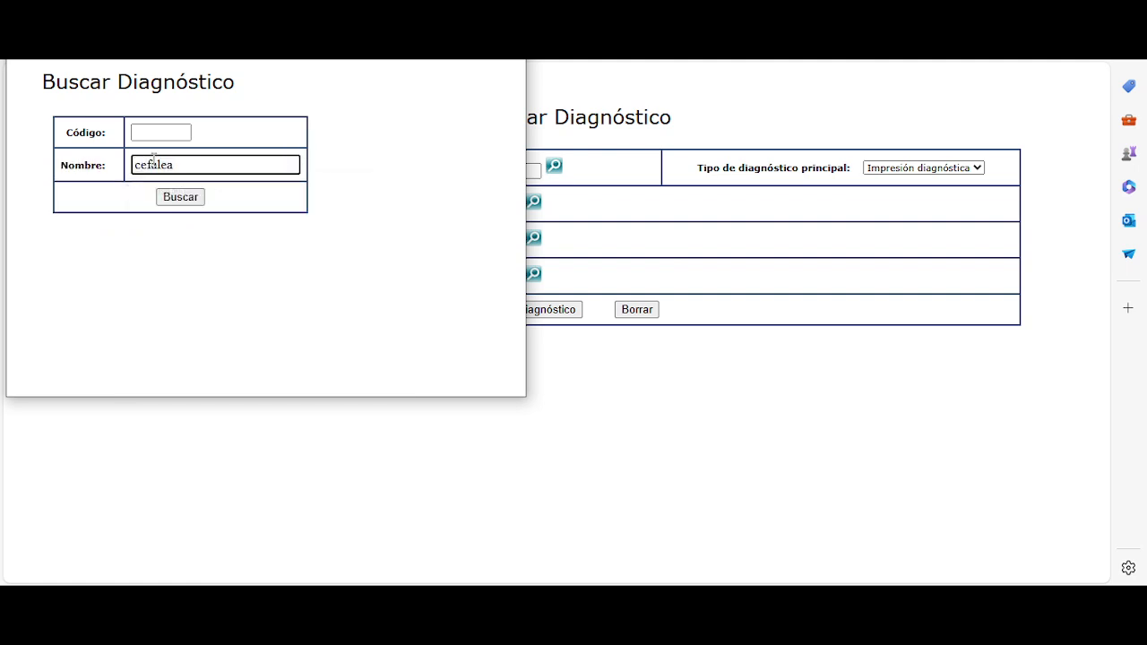
click(181, 196)
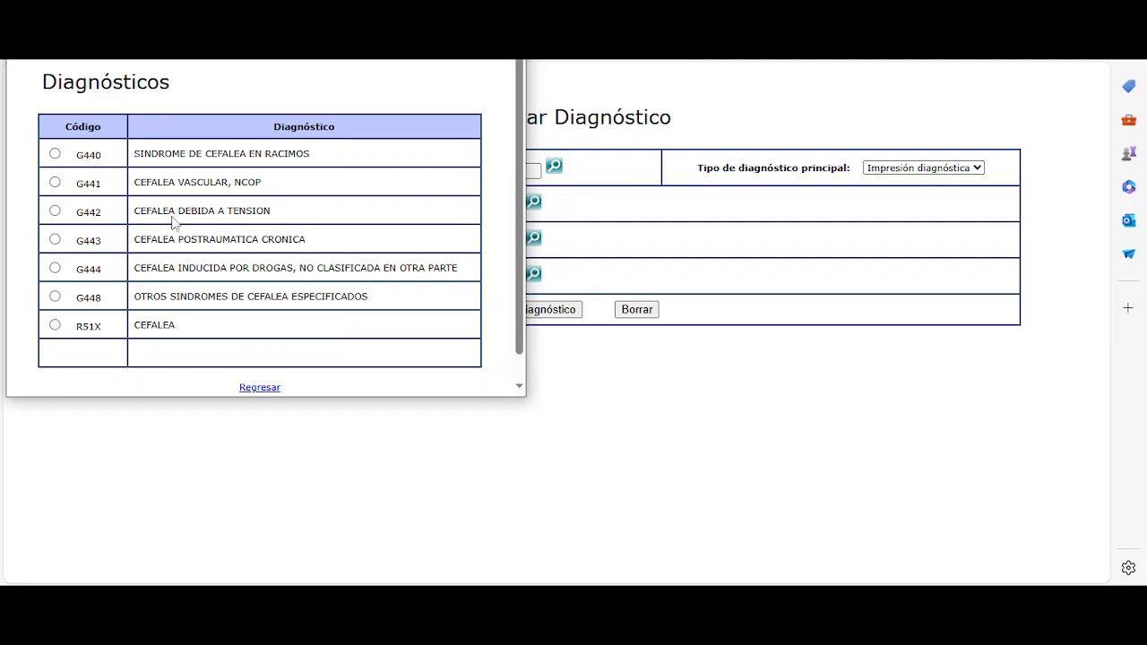
click(54, 211)
click(900, 170)
click(901, 177)
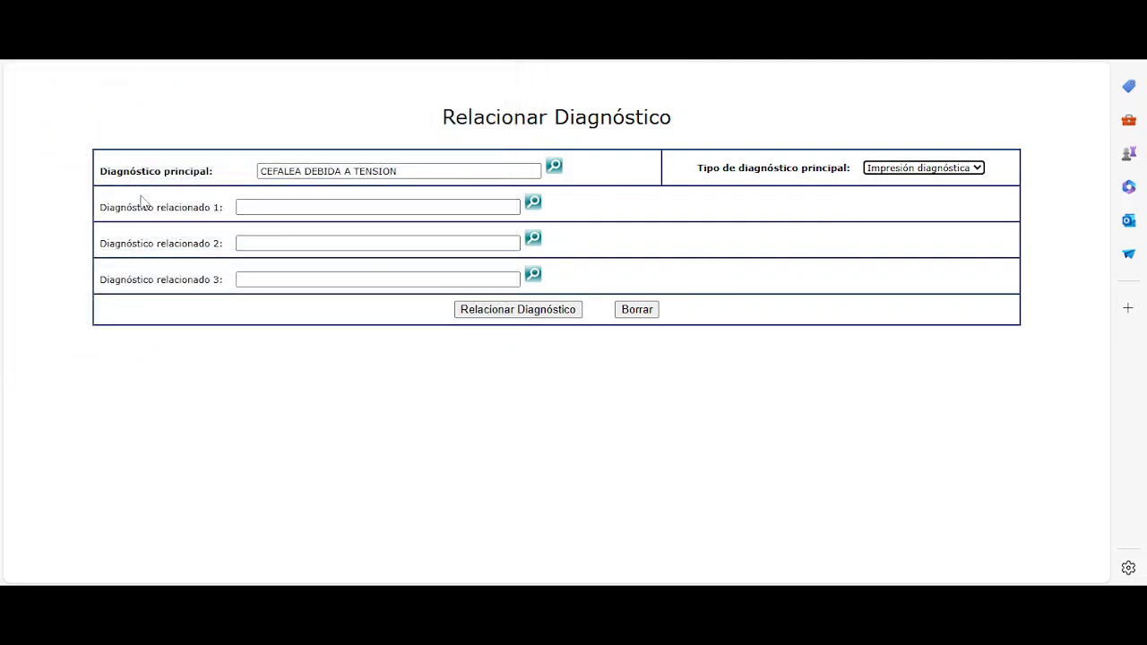
Step: Search the diagnoses by code i10x and assign HIPERTENSION ESENCIAL (PRIMARIA) as Diagnóstico relacionado 1
drag(100, 209, 212, 207)
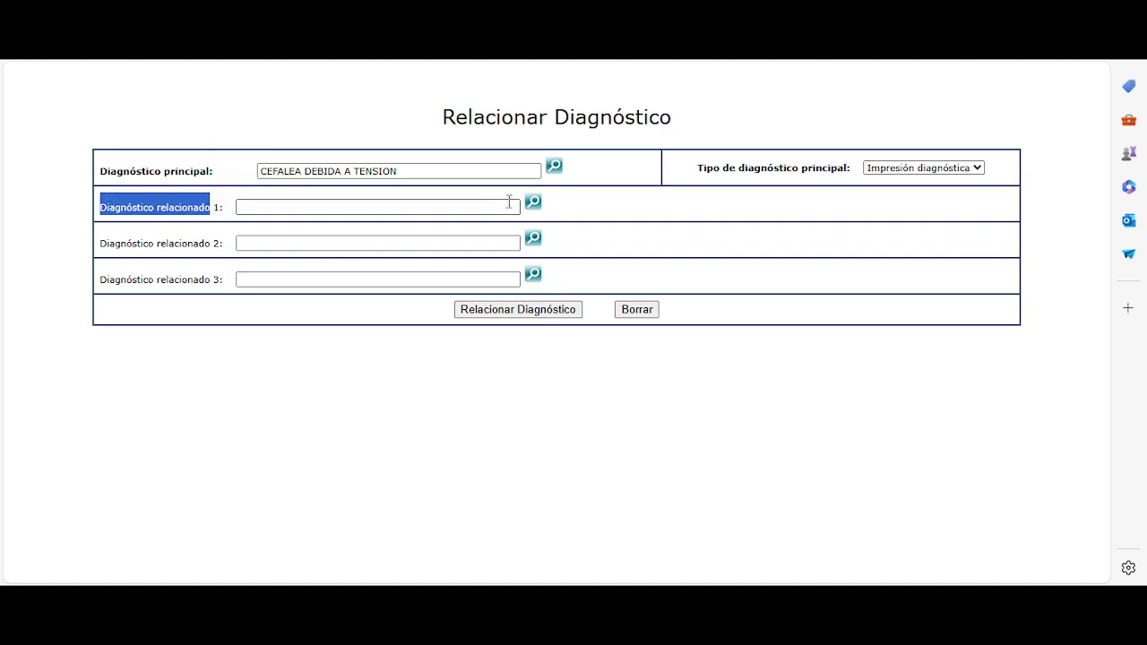
click(578, 213)
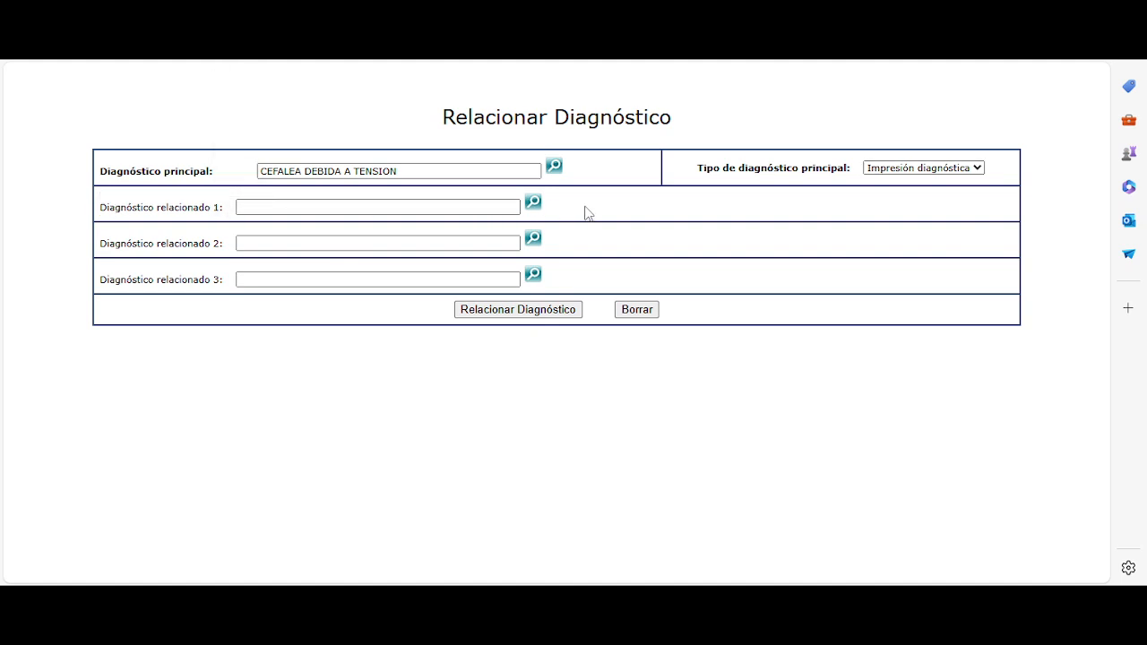
click(534, 203)
click(160, 166)
click(172, 167)
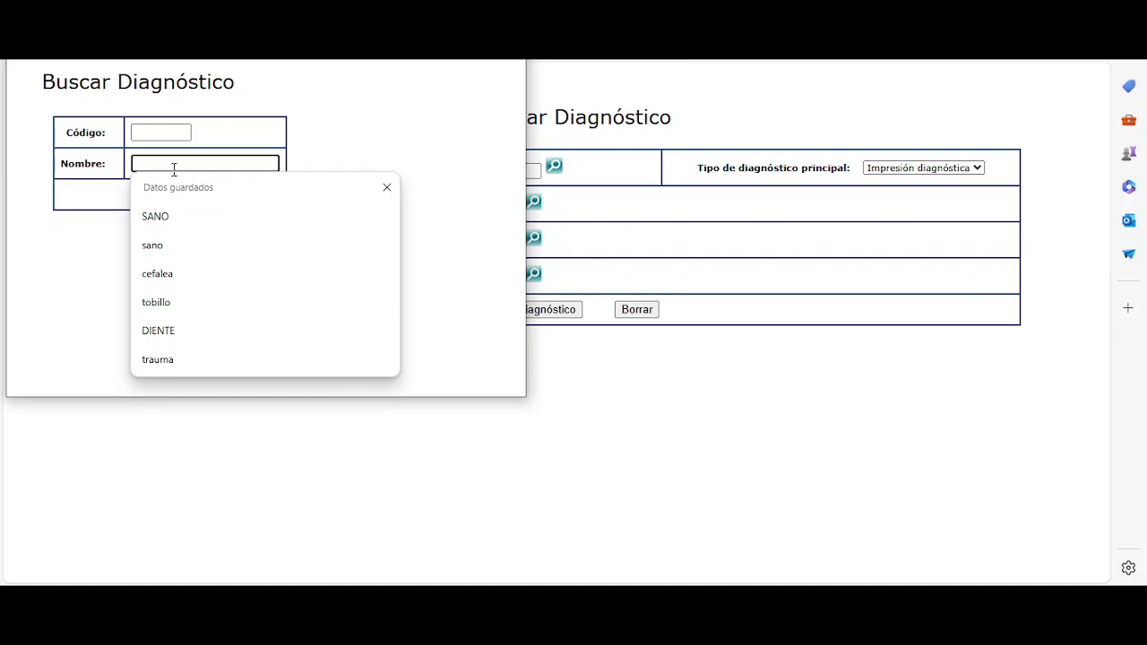
click(164, 131)
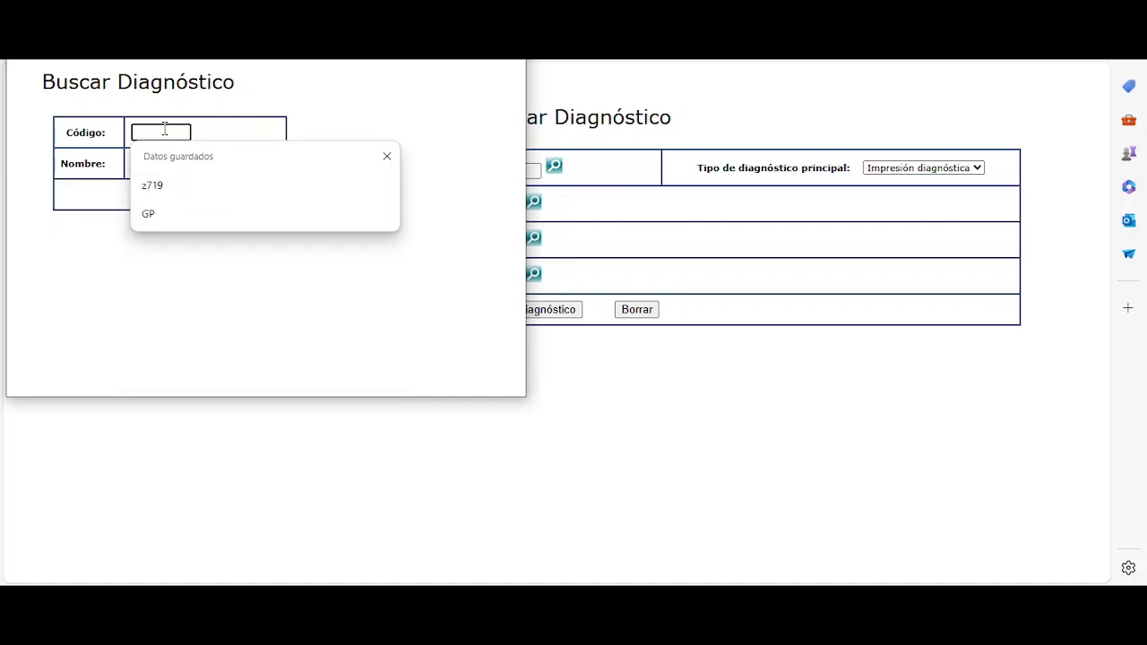
text(i10x)
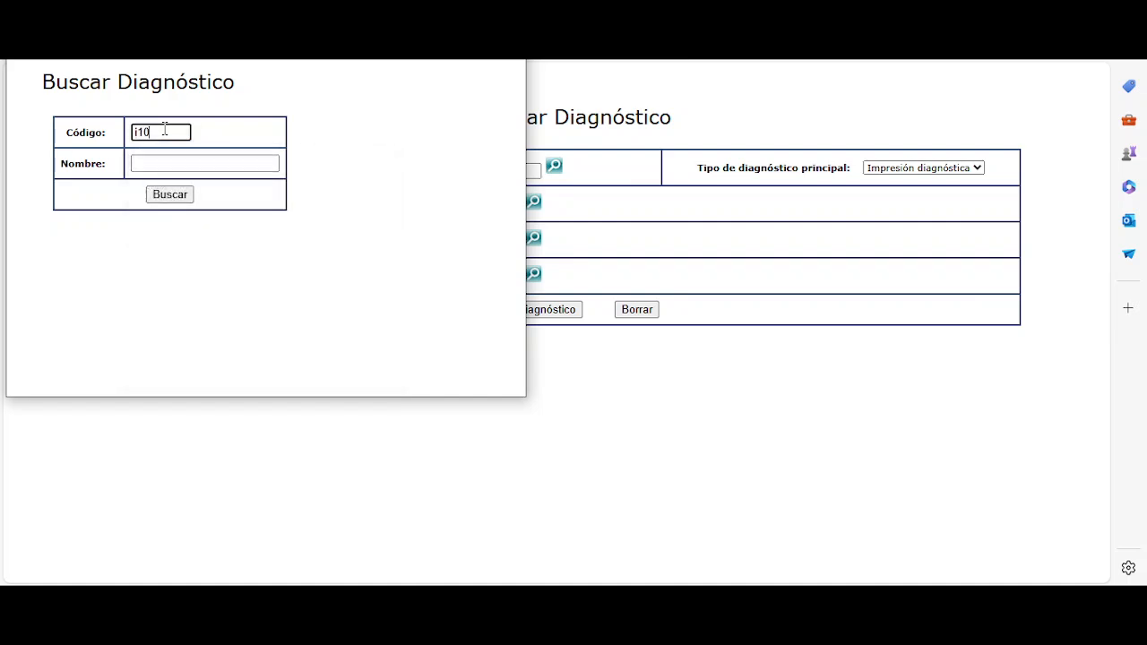
click(183, 197)
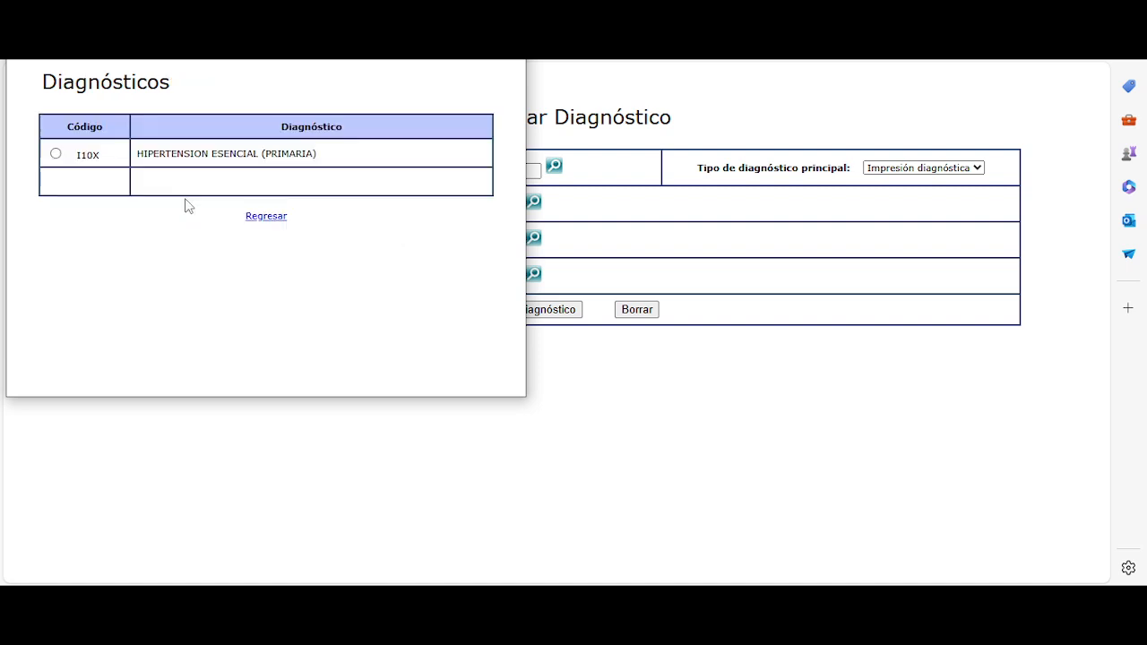
click(56, 155)
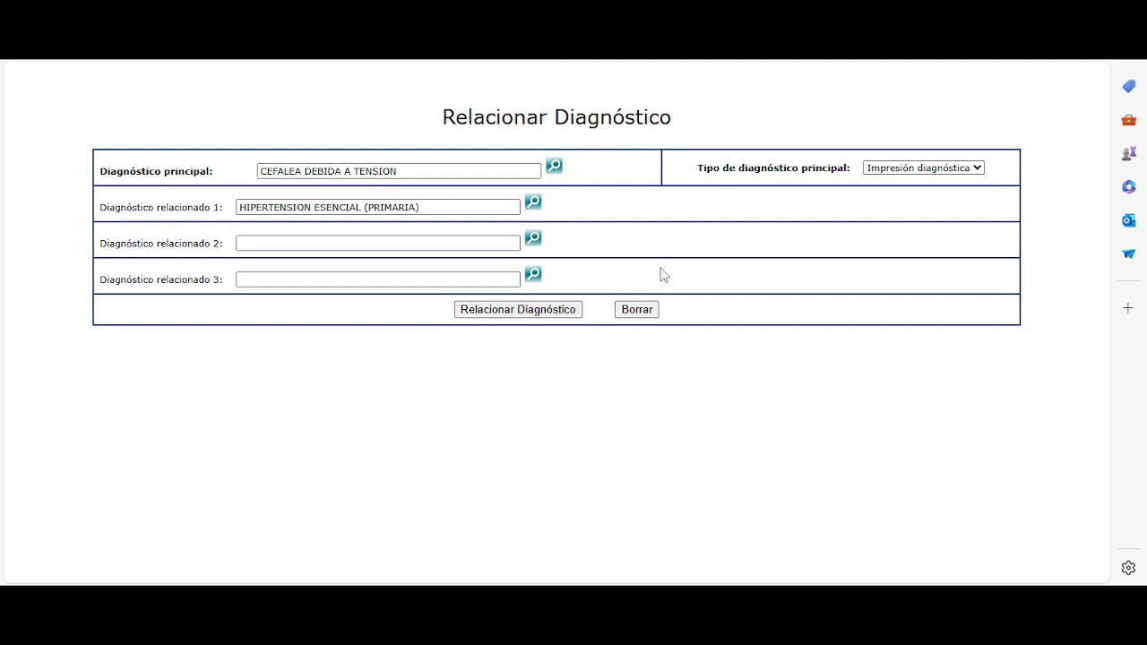
Step: Save the diagnoses to the consultation and close the patient's triage clinical history
click(532, 313)
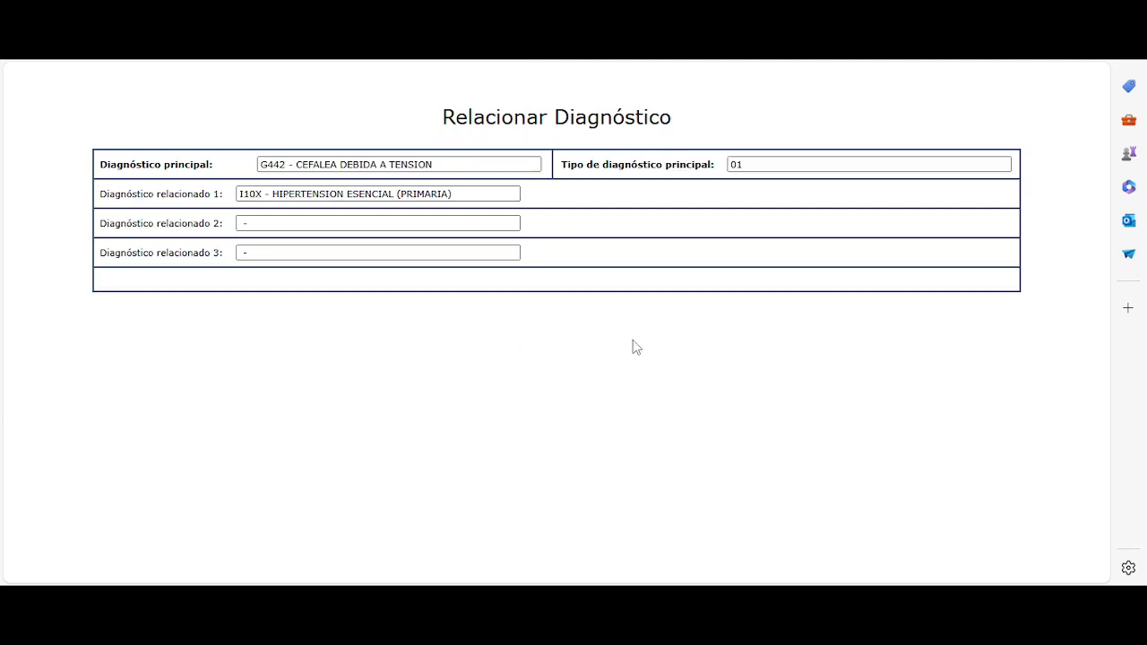
click(865, 14)
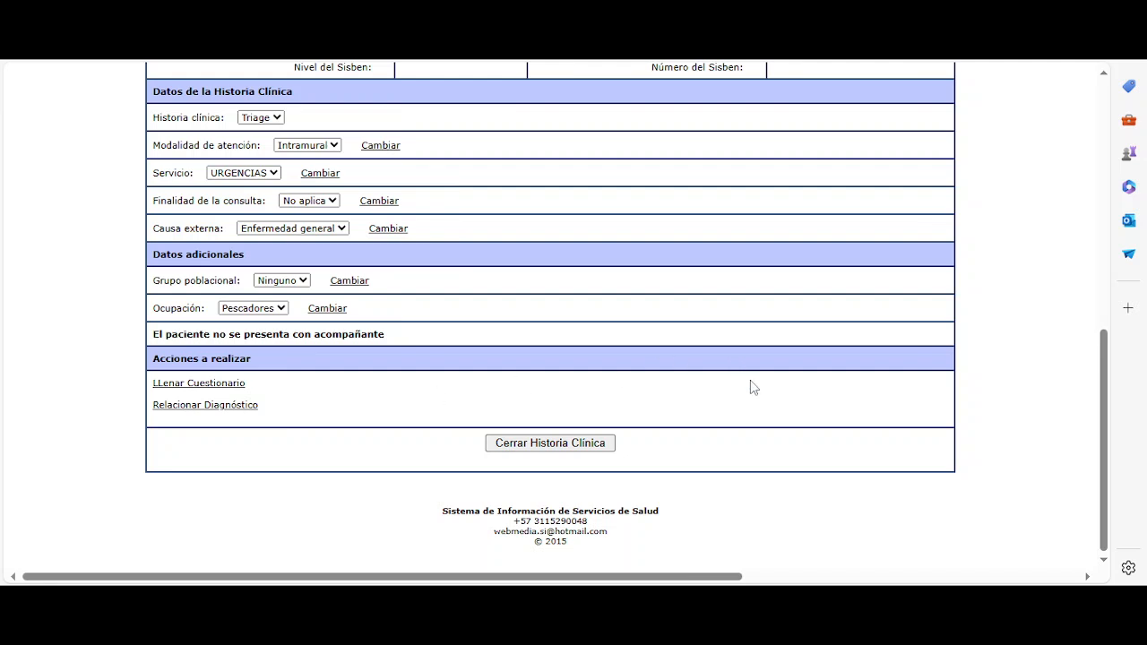
click(589, 445)
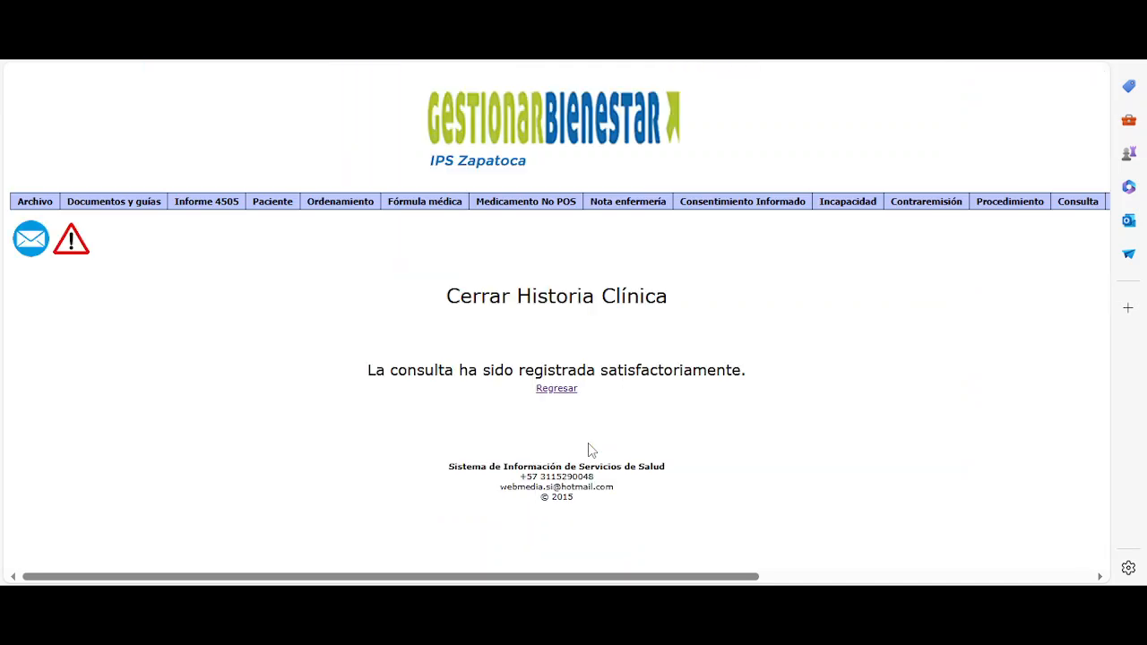